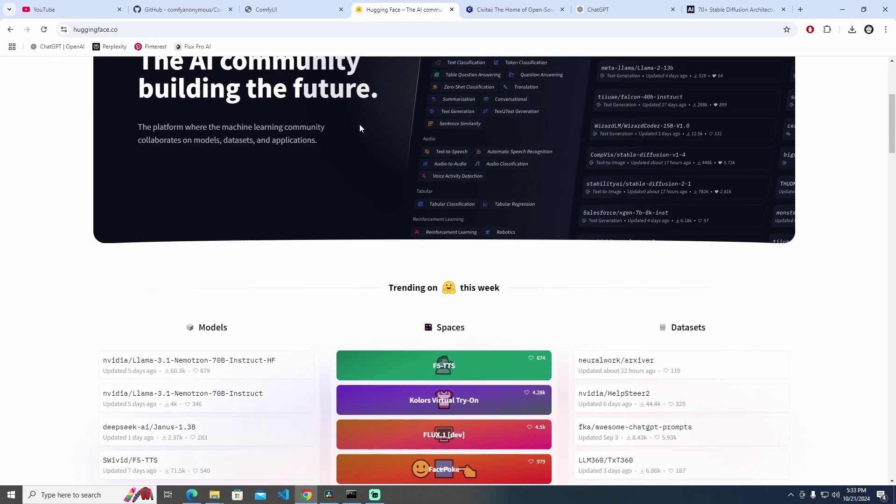
{"action": "scroll", "coordinate": [365, 134], "scroll_direction": "down", "scroll_amount": 2}
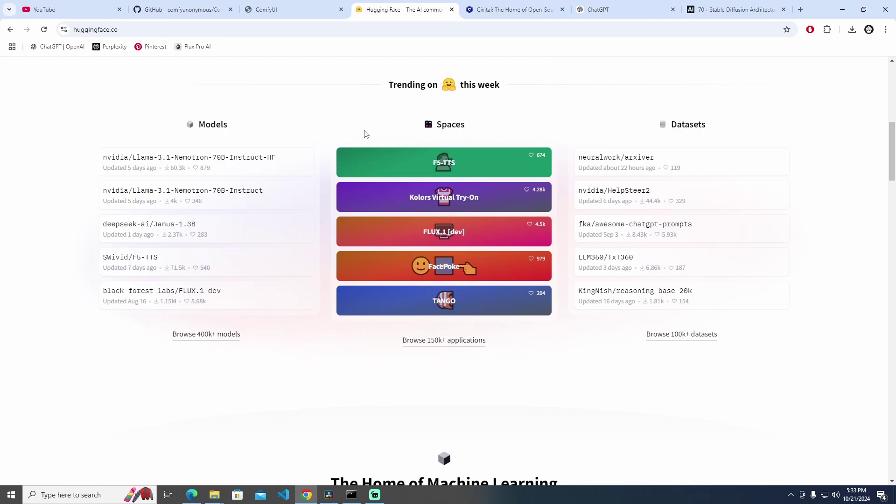
{"action": "scroll", "coordinate": [365, 134], "scroll_direction": "down", "scroll_amount": 5}
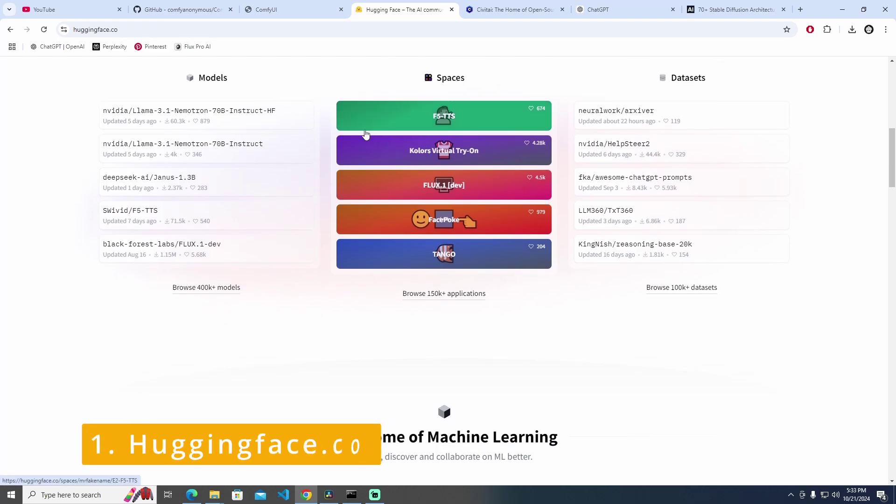
{"action": "scroll", "coordinate": [850, 183], "scroll_direction": "down", "scroll_amount": 4}
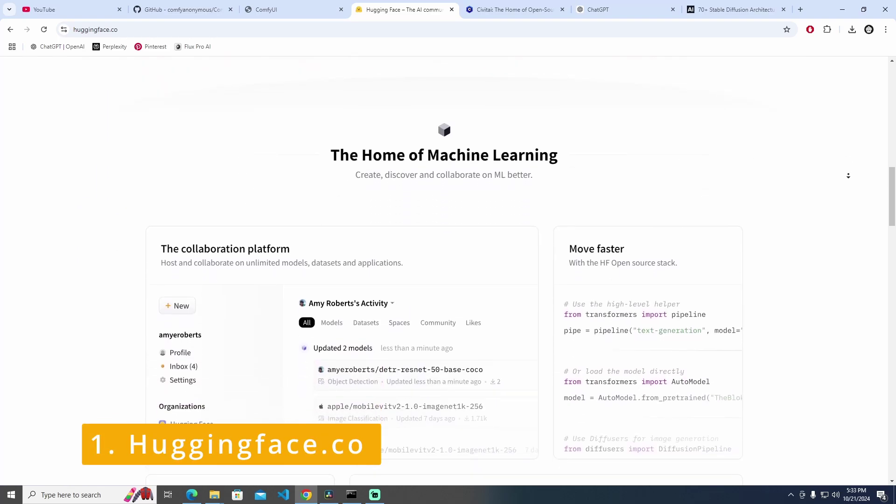
{"action": "scroll", "coordinate": [850, 183], "scroll_direction": "down", "scroll_amount": 5}
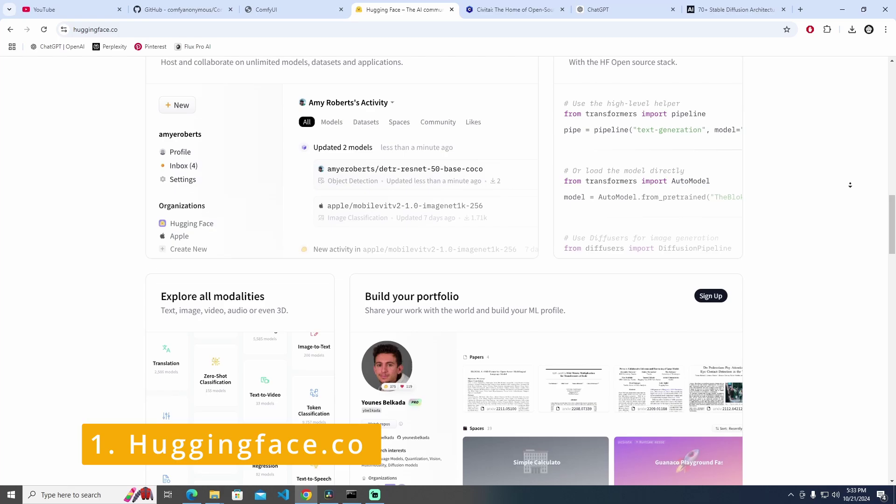
{"action": "scroll", "coordinate": [850, 185], "scroll_direction": "down", "scroll_amount": 5}
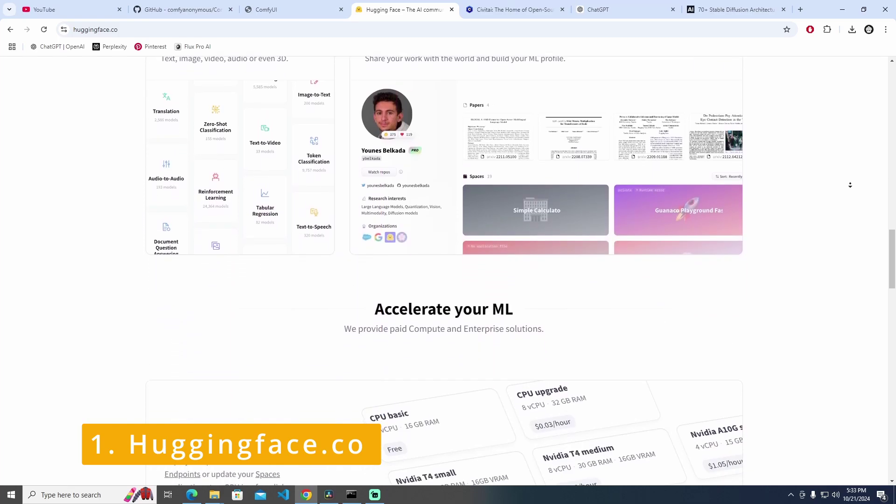
{"action": "scroll", "coordinate": [850, 185], "scroll_direction": "down", "scroll_amount": 5}
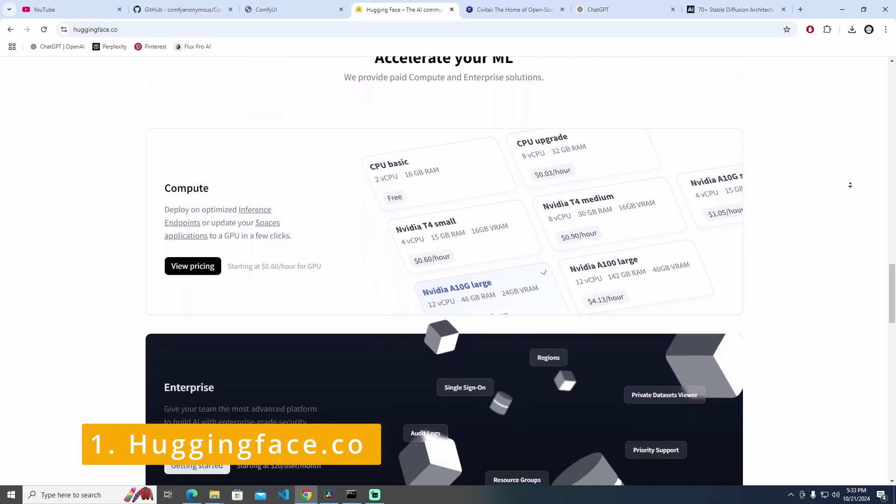
{"action": "scroll", "coordinate": [850, 185], "scroll_direction": "down", "scroll_amount": 6}
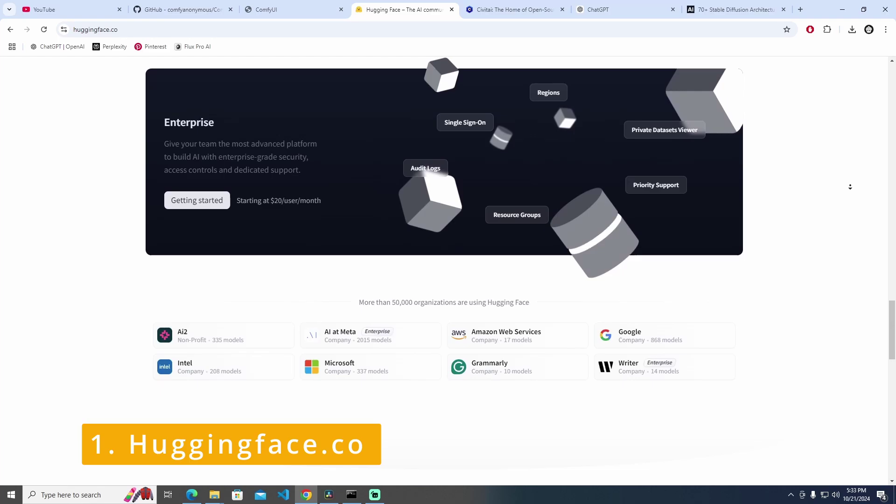
{"action": "scroll", "coordinate": [850, 186], "scroll_direction": "down", "scroll_amount": 6}
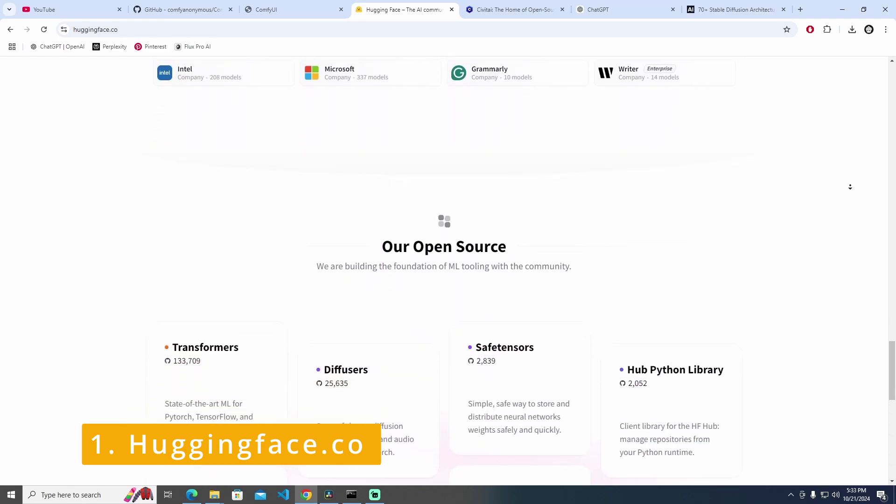
{"action": "scroll", "coordinate": [850, 186], "scroll_direction": "down", "scroll_amount": 6}
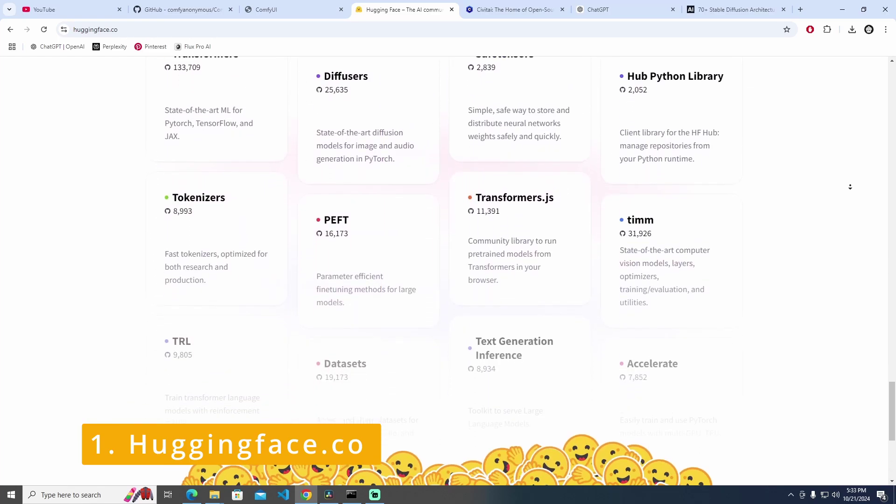
{"action": "scroll", "coordinate": [850, 186], "scroll_direction": "down", "scroll_amount": 3}
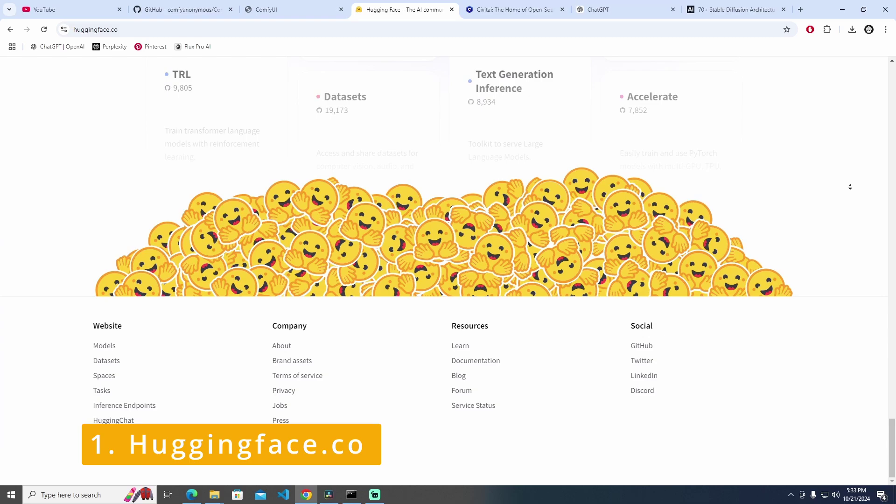
{"action": "scroll", "coordinate": [856, 233], "scroll_direction": "up", "scroll_amount": 20}
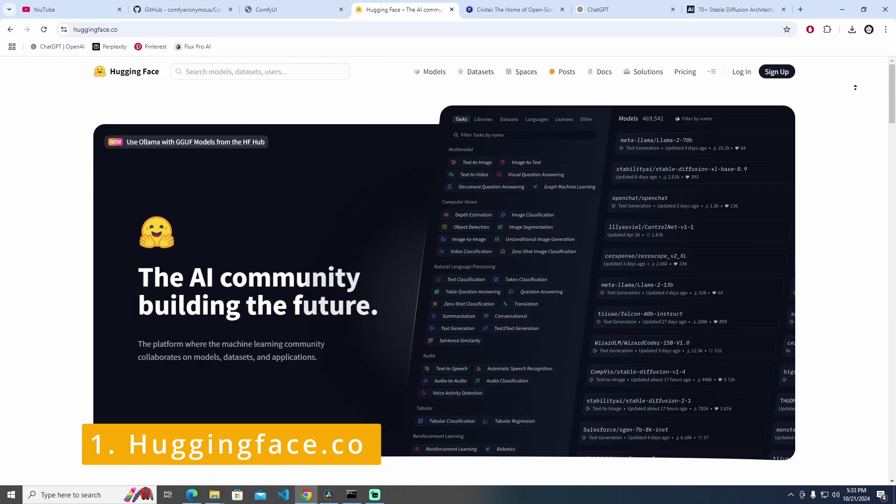
{"action": "scroll", "coordinate": [844, 108], "scroll_direction": "down", "scroll_amount": 1}
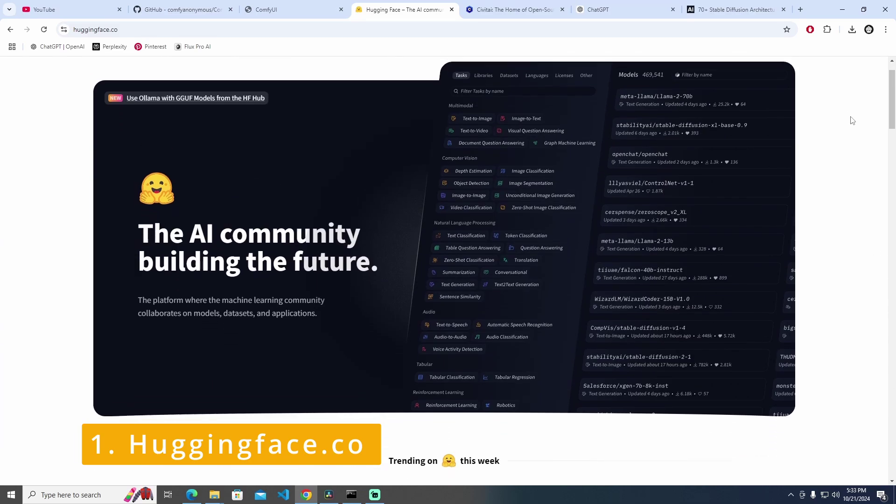
{"action": "scroll", "coordinate": [747, 84], "scroll_direction": "up", "scroll_amount": 1}
Browse the Hugging Face Models listing, then scroll through the Datasets listing.
{"action": "left_click", "coordinate": [426, 73]}
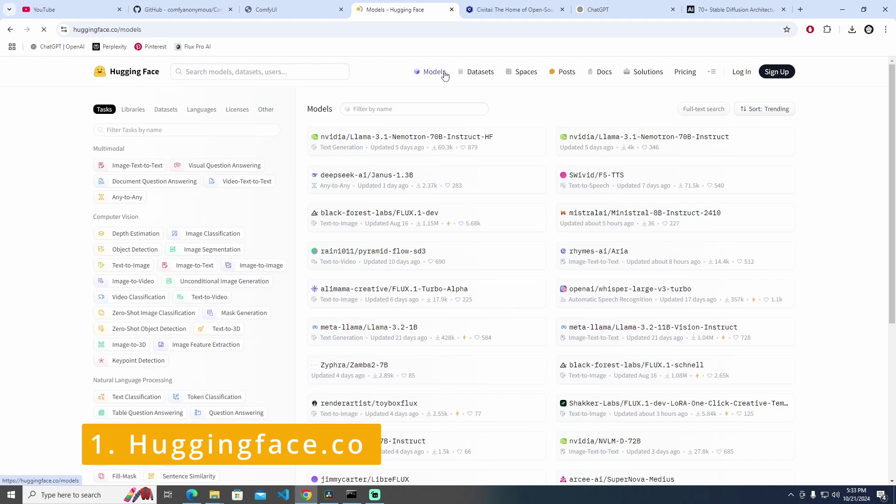
{"action": "middle_click", "coordinate": [852, 109]}
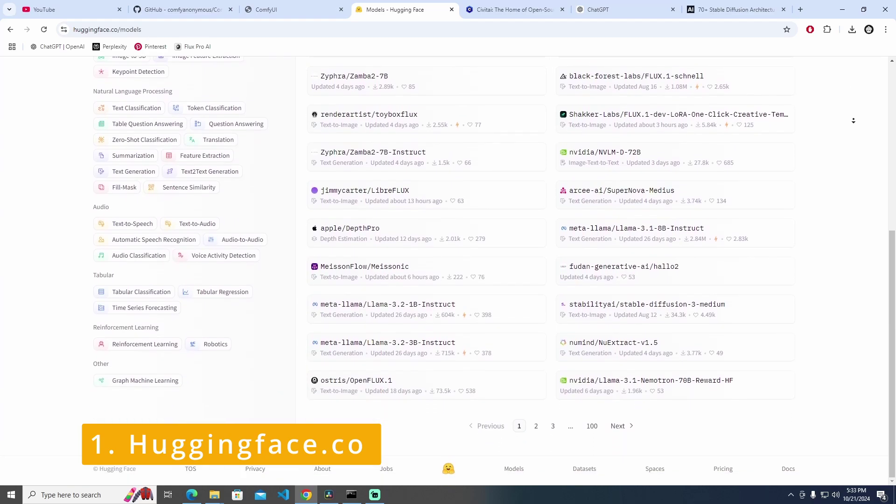
{"action": "scroll", "coordinate": [833, 136], "scroll_direction": "up", "scroll_amount": 6}
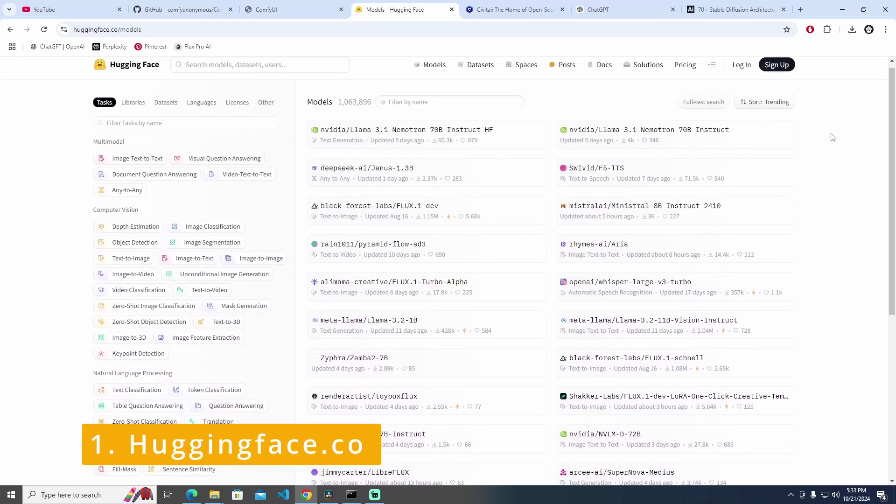
{"action": "left_click", "coordinate": [480, 72]}
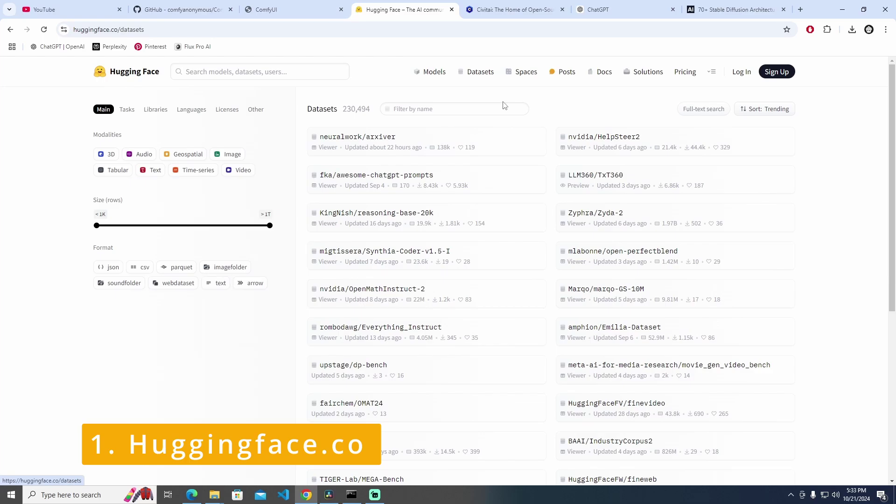
{"action": "scroll", "coordinate": [705, 160], "scroll_direction": "down", "scroll_amount": 4}
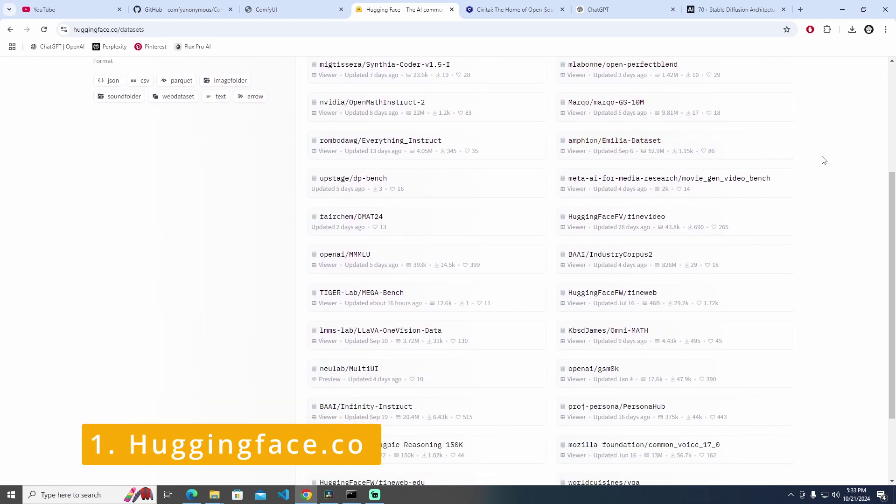
{"action": "scroll", "coordinate": [823, 160], "scroll_direction": "down", "scroll_amount": 2}
{"action": "scroll", "coordinate": [746, 160], "scroll_direction": "up", "scroll_amount": 4}
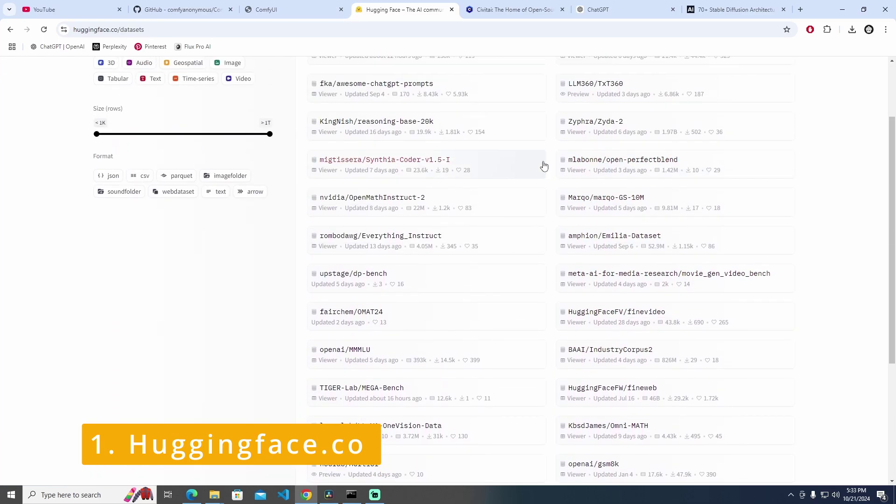
{"action": "scroll", "coordinate": [541, 164], "scroll_direction": "up", "scroll_amount": 2}
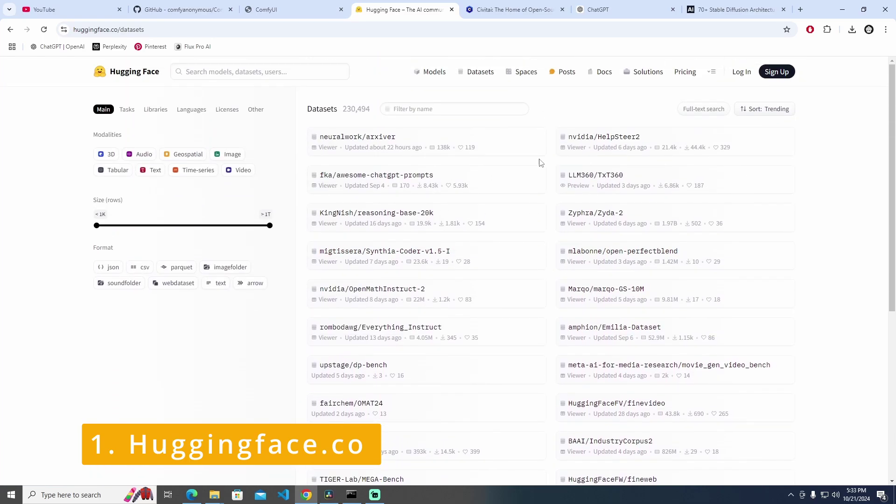
Scroll through the Spaces directory, including Spaces of the week and trending apps.
{"action": "left_click", "coordinate": [510, 71]}
{"action": "scroll", "coordinate": [511, 98], "scroll_direction": "down", "scroll_amount": 2}
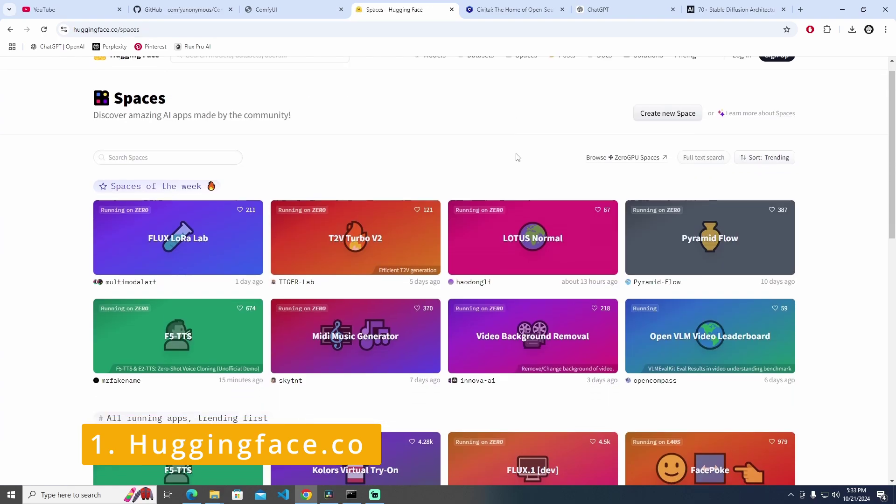
{"action": "scroll", "coordinate": [516, 156], "scroll_direction": "down", "scroll_amount": 1}
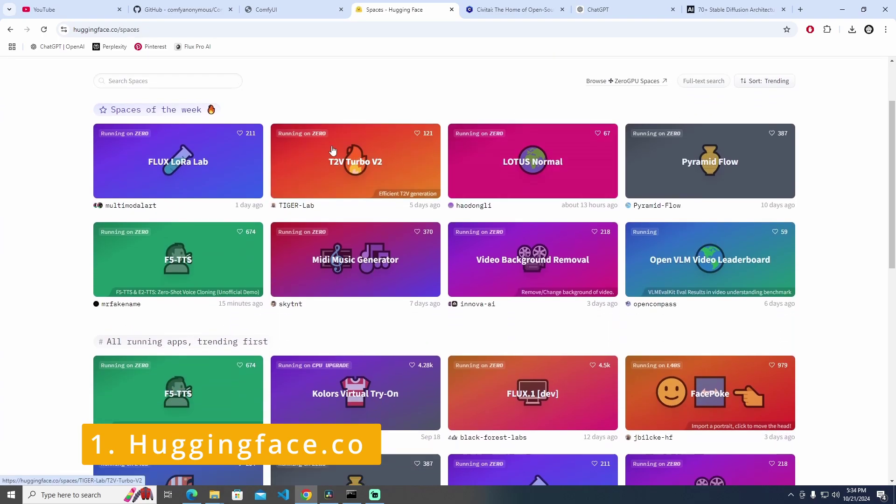
{"action": "scroll", "coordinate": [252, 159], "scroll_direction": "down", "scroll_amount": 5}
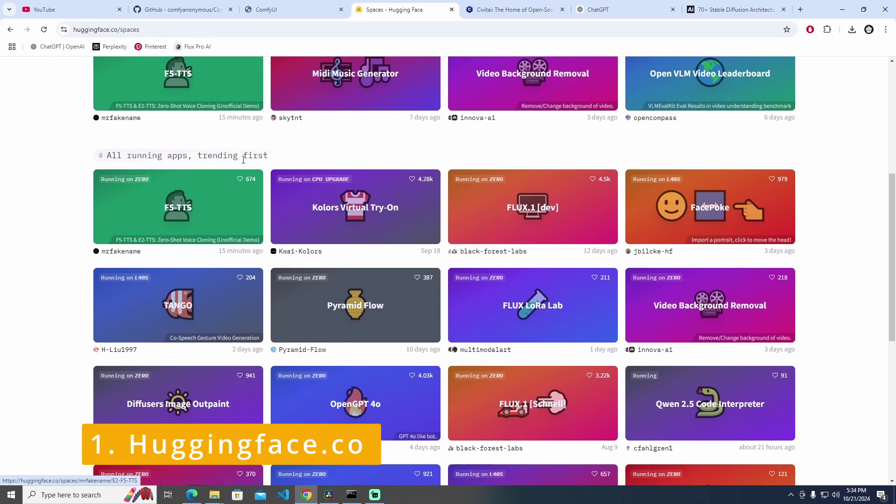
{"action": "scroll", "coordinate": [255, 164], "scroll_direction": "down", "scroll_amount": 6}
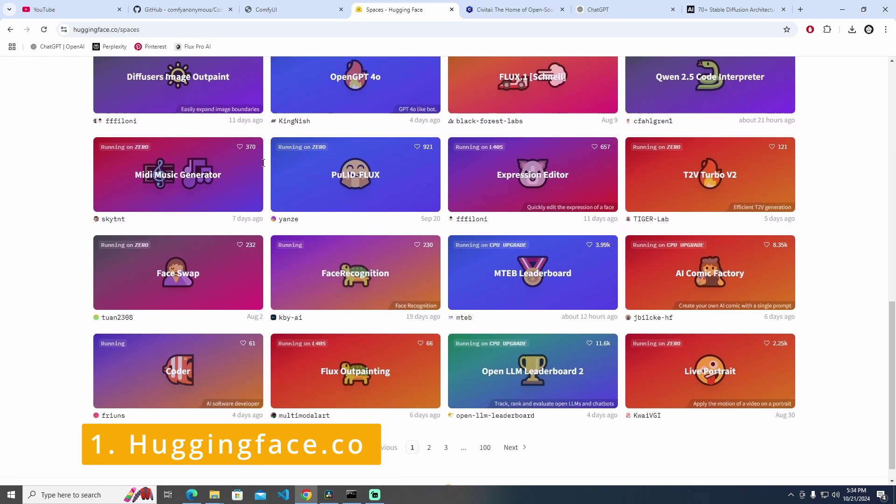
{"action": "scroll", "coordinate": [263, 167], "scroll_direction": "up", "scroll_amount": 10}
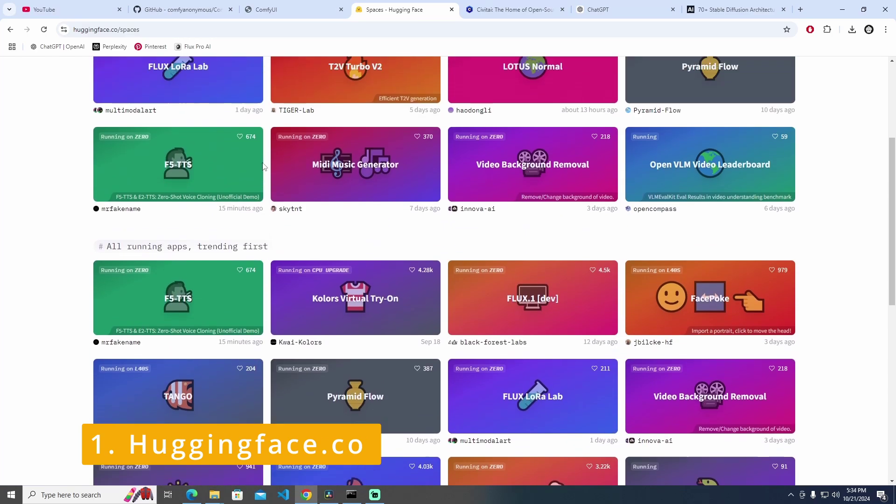
{"action": "scroll", "coordinate": [264, 167], "scroll_direction": "down", "scroll_amount": 10}
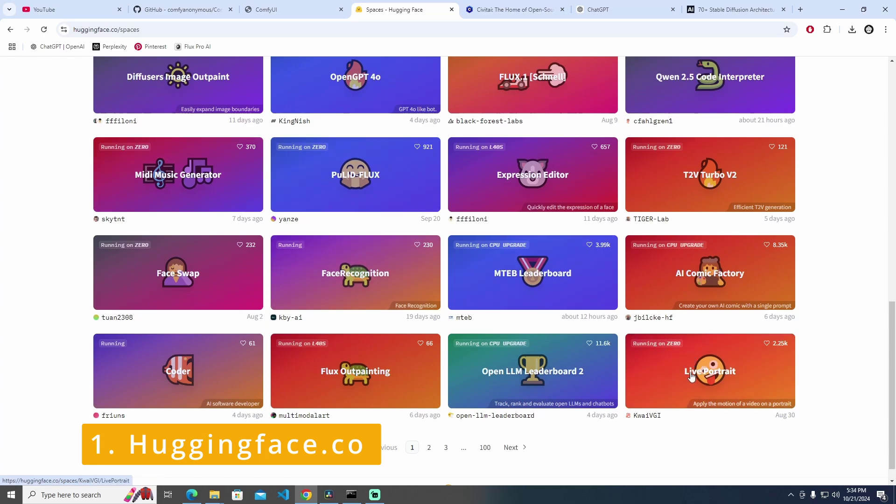
Open the Live Portrait space, then scroll through Civitai's home page model cards.
{"action": "left_click", "coordinate": [700, 360]}
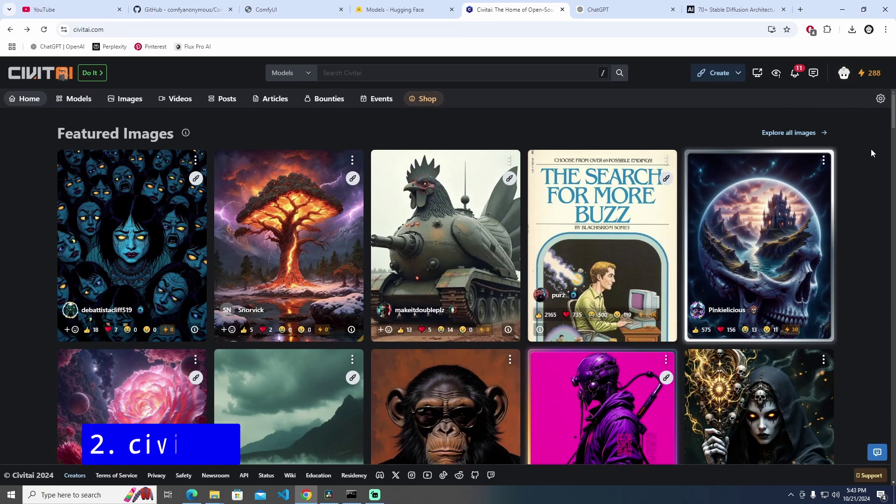
{"action": "middle_click", "coordinate": [871, 153]}
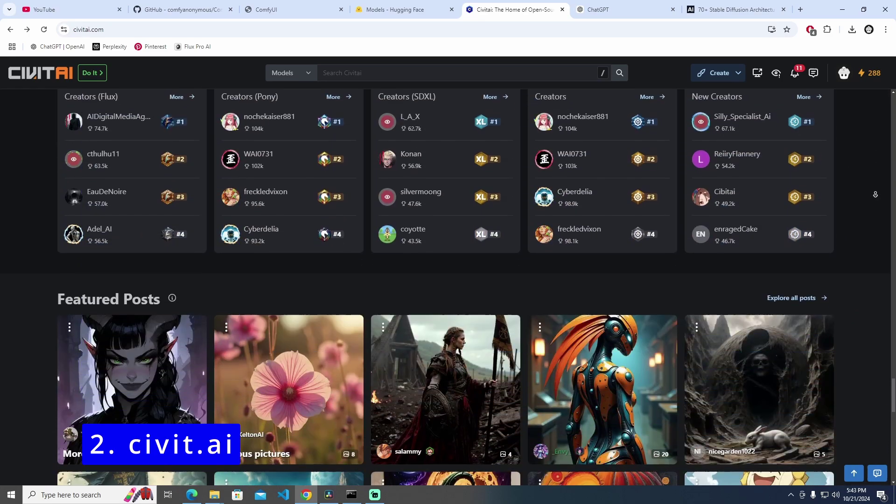
{"action": "scroll", "coordinate": [866, 191], "scroll_direction": "down", "scroll_amount": 5}
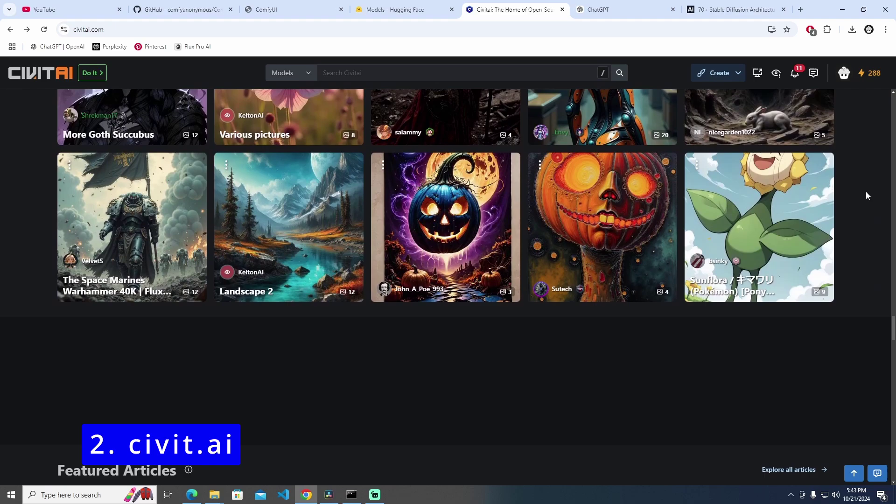
{"action": "scroll", "coordinate": [863, 333], "scroll_direction": "down", "scroll_amount": 9}
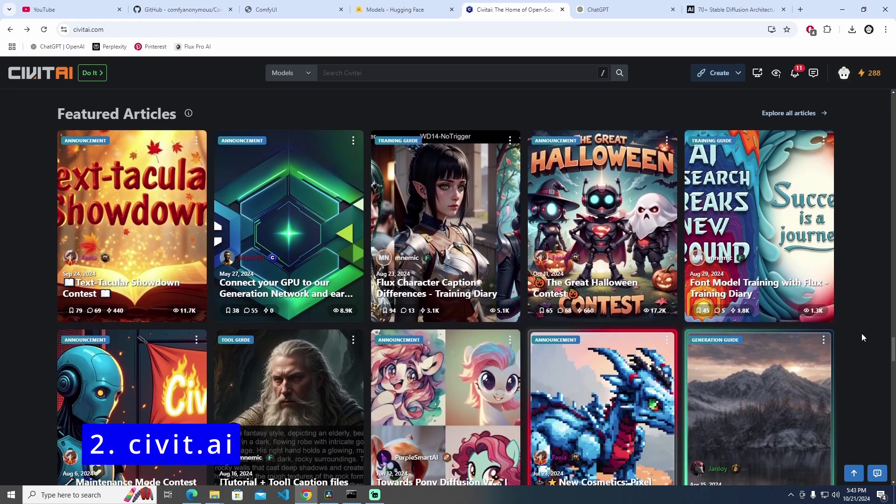
{"action": "scroll", "coordinate": [864, 326], "scroll_direction": "down", "scroll_amount": 13}
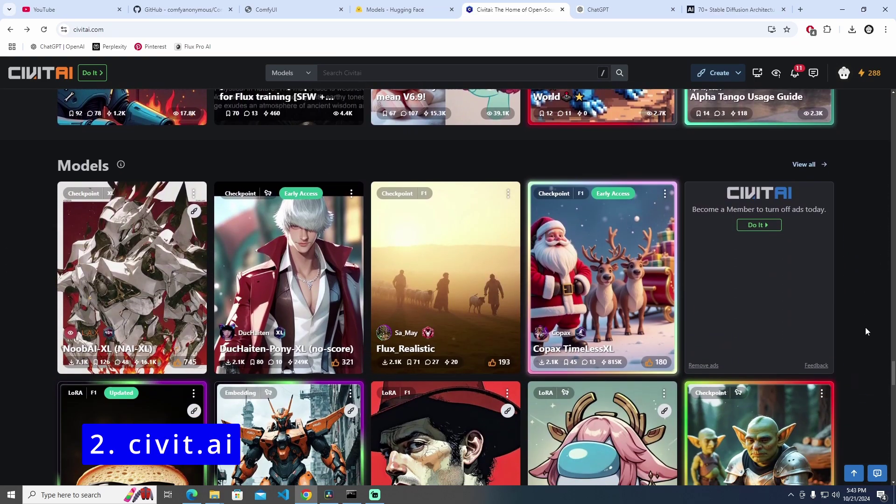
{"action": "scroll", "coordinate": [866, 331], "scroll_direction": "down", "scroll_amount": 2}
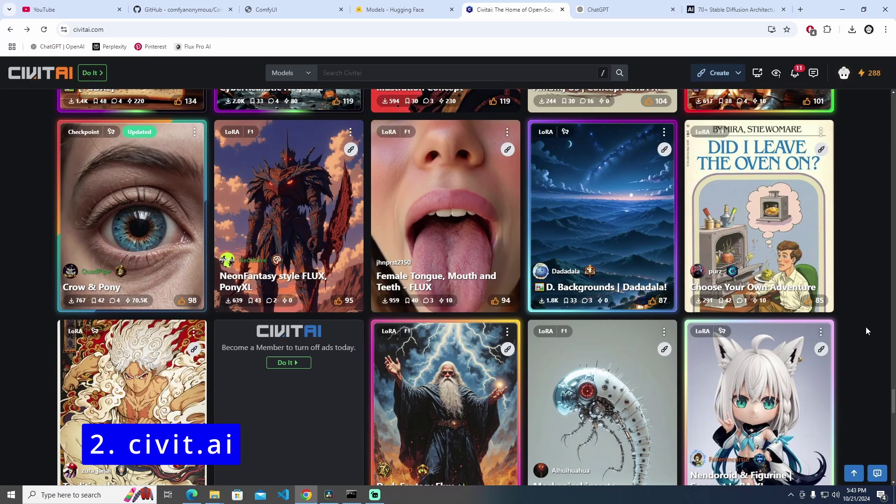
{"action": "scroll", "coordinate": [845, 304], "scroll_direction": "down", "scroll_amount": 7}
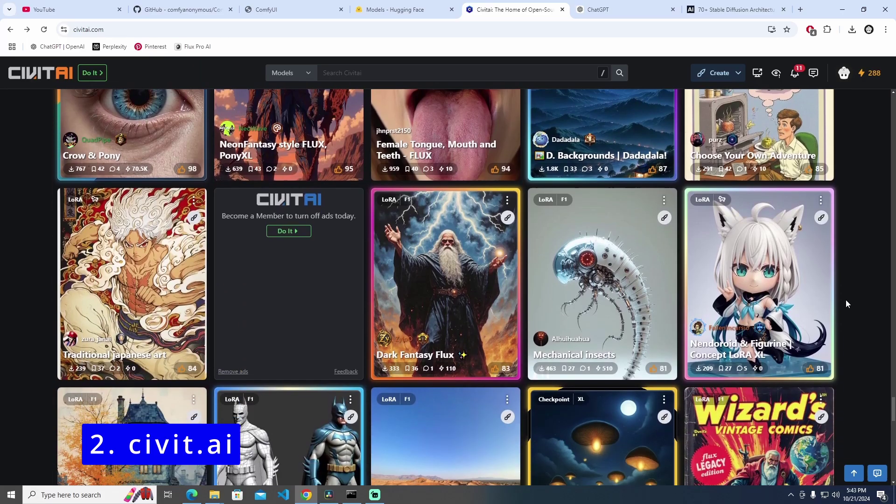
{"action": "scroll", "coordinate": [846, 300], "scroll_direction": "down", "scroll_amount": 7}
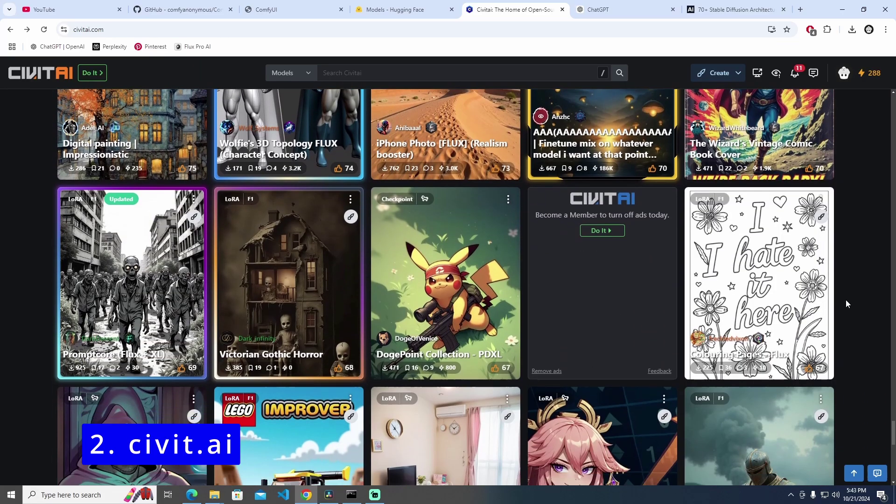
{"action": "scroll", "coordinate": [846, 303], "scroll_direction": "down", "scroll_amount": 7}
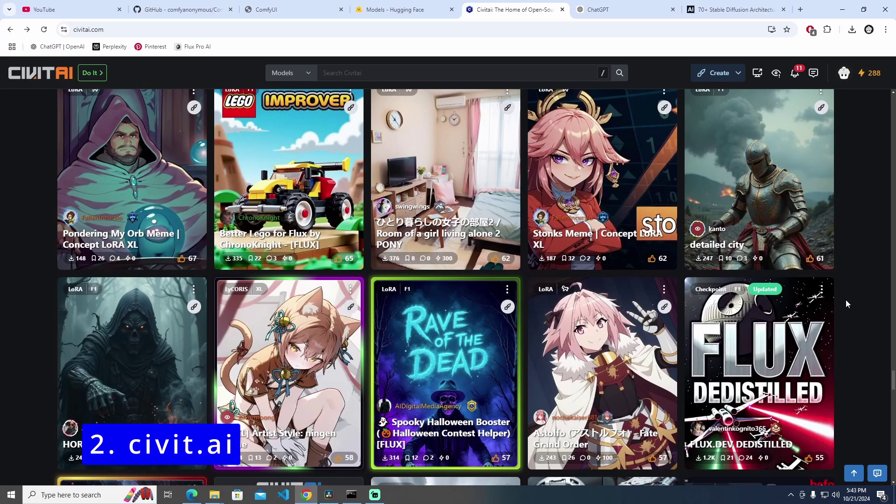
{"action": "scroll", "coordinate": [845, 304], "scroll_direction": "down", "scroll_amount": 2}
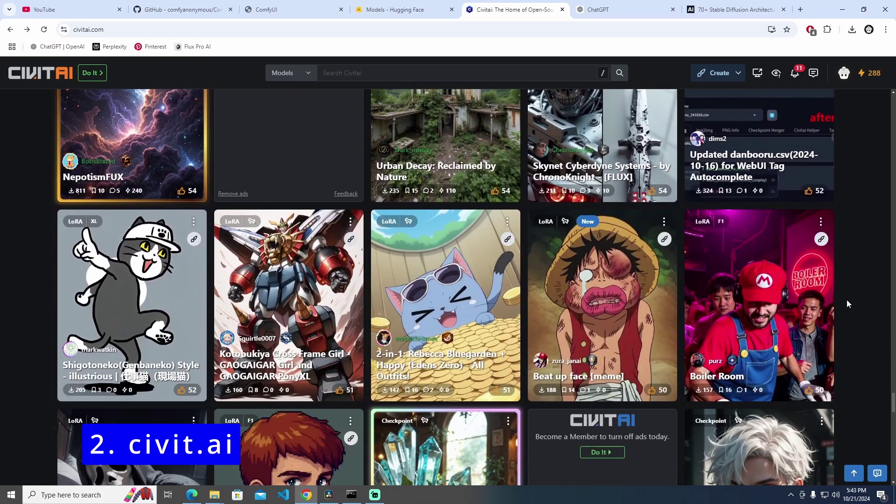
{"action": "scroll", "coordinate": [846, 299], "scroll_direction": "down", "scroll_amount": 8}
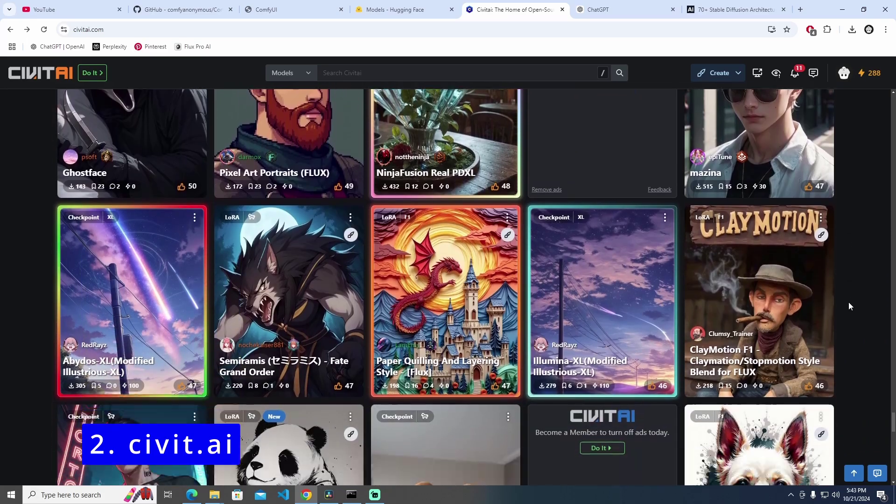
Finish browsing the showcase, jump back to the top, and view the Models listing.
{"action": "scroll", "coordinate": [848, 306], "scroll_direction": "down", "scroll_amount": 8}
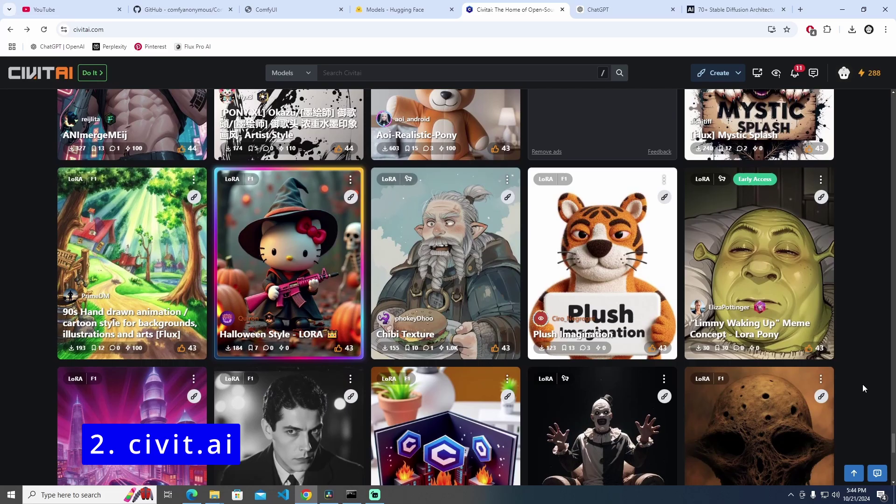
{"action": "scroll", "coordinate": [863, 388], "scroll_direction": "down", "scroll_amount": 10}
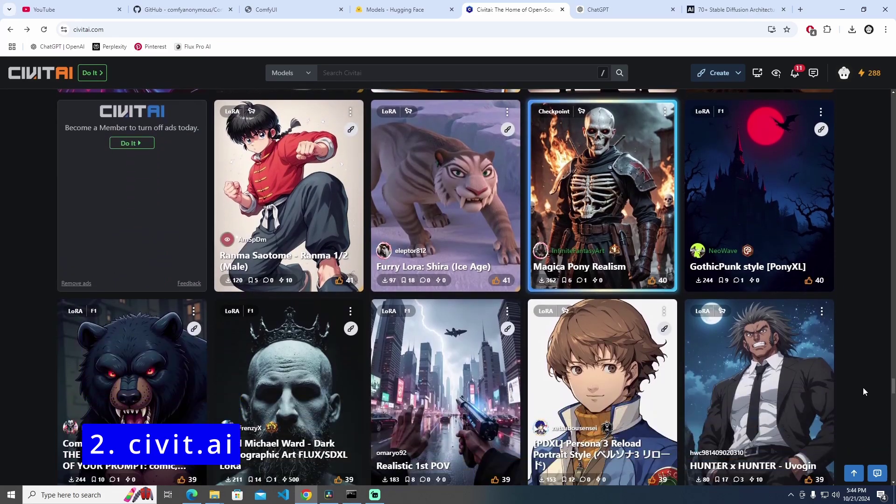
{"action": "scroll", "coordinate": [869, 383], "scroll_direction": "down", "scroll_amount": 8}
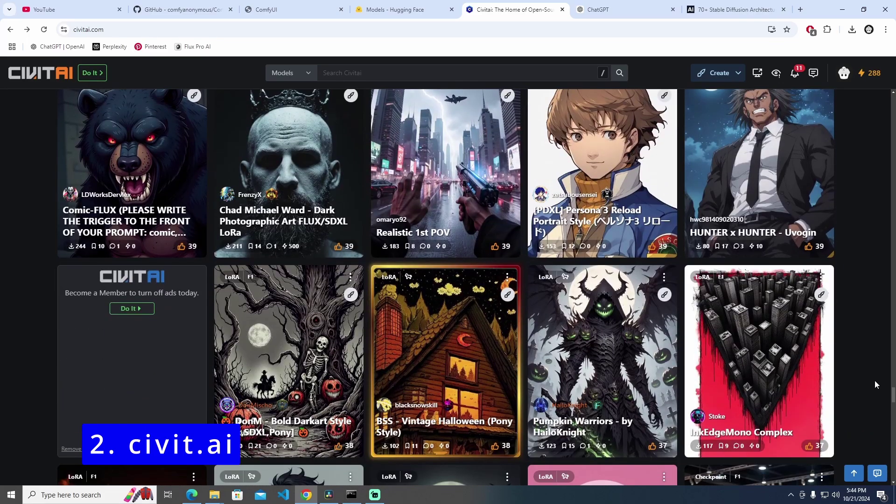
{"action": "scroll", "coordinate": [874, 380], "scroll_direction": "down", "scroll_amount": 3}
{"action": "scroll", "coordinate": [875, 380], "scroll_direction": "down", "scroll_amount": 2}
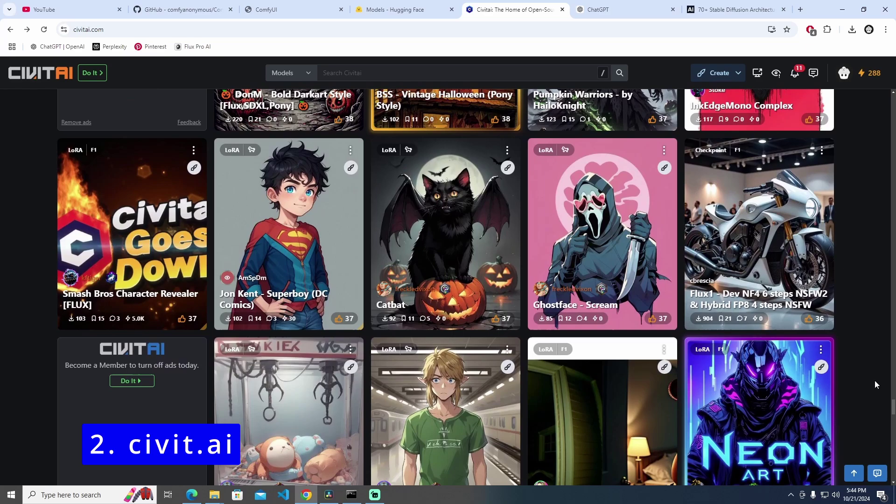
{"action": "scroll", "coordinate": [874, 380], "scroll_direction": "down", "scroll_amount": 3}
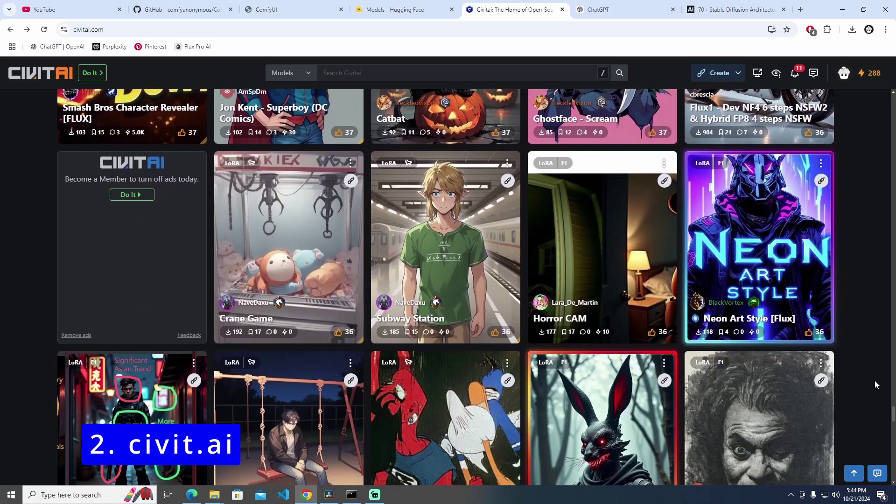
{"action": "scroll", "coordinate": [874, 380], "scroll_direction": "down", "scroll_amount": 6}
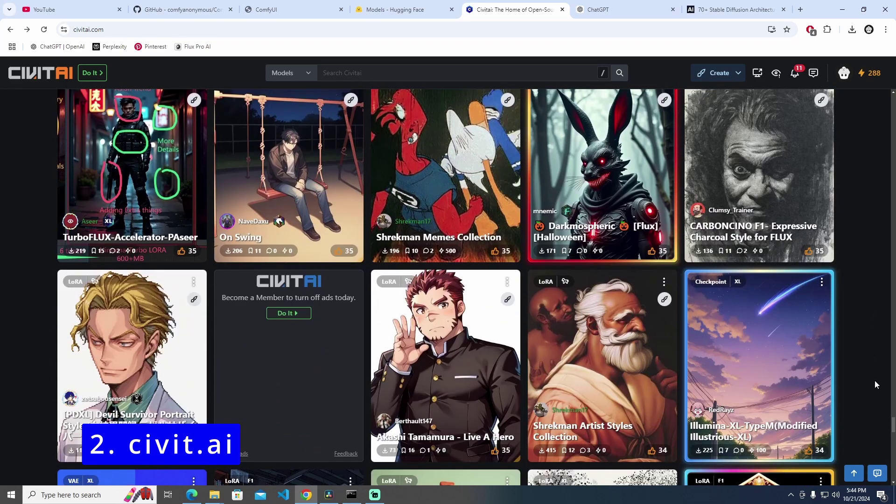
{"action": "scroll", "coordinate": [874, 380], "scroll_direction": "down", "scroll_amount": 8}
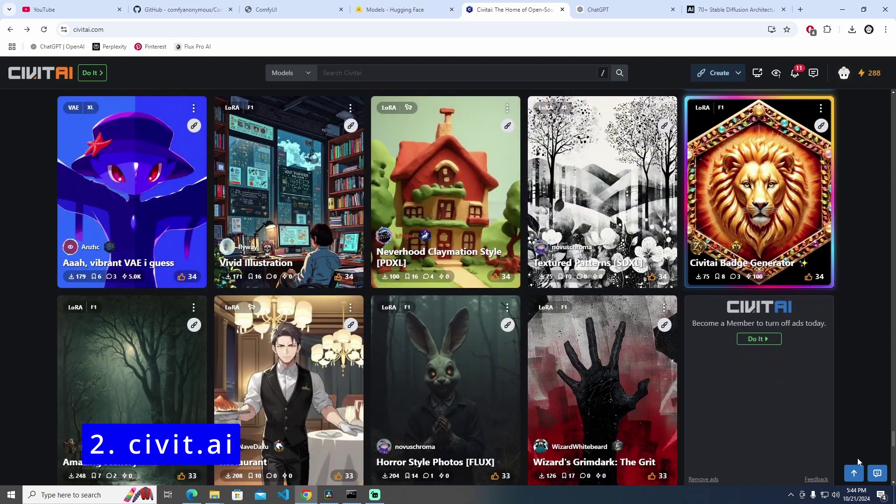
{"action": "left_click", "coordinate": [853, 473]}
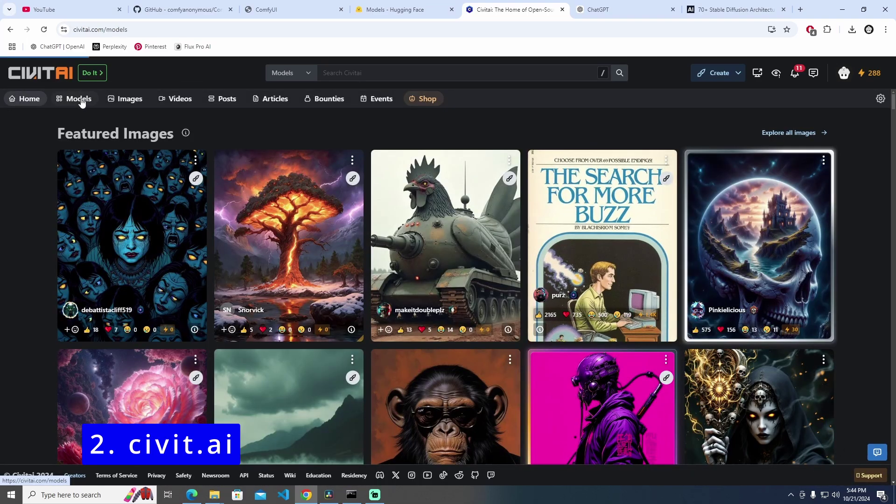
{"action": "left_click", "coordinate": [81, 100]}
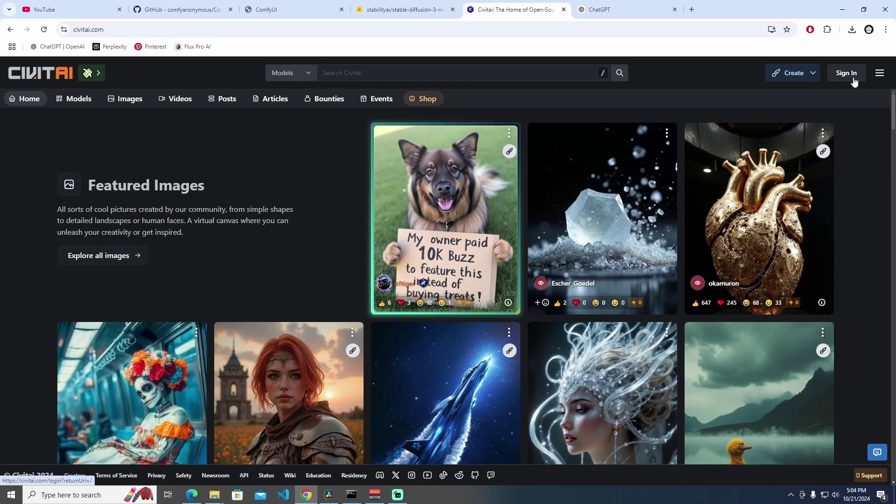
Sign in to Civitai with a Google account and open the Models catalogue.
{"action": "left_click", "coordinate": [854, 80]}
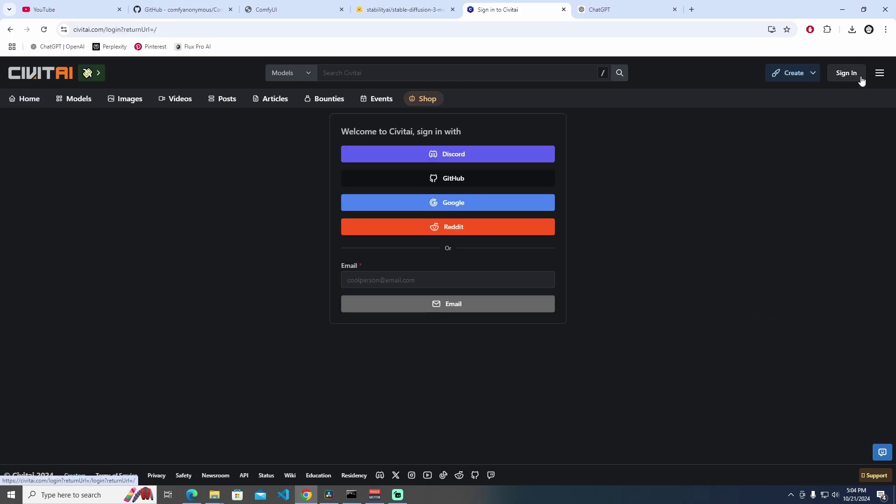
{"action": "left_click", "coordinate": [459, 203]}
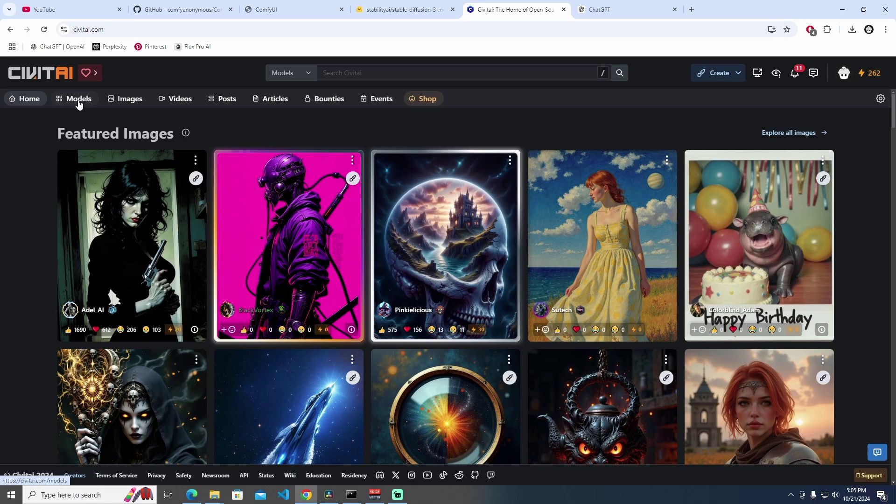
{"action": "left_click", "coordinate": [79, 99]}
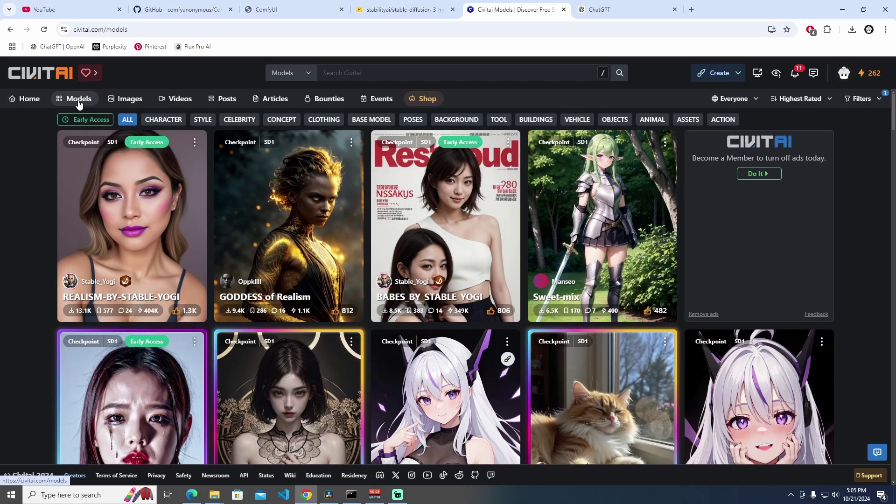
Change the model filter's time period from this month to All Time.
{"action": "left_click", "coordinate": [862, 99]}
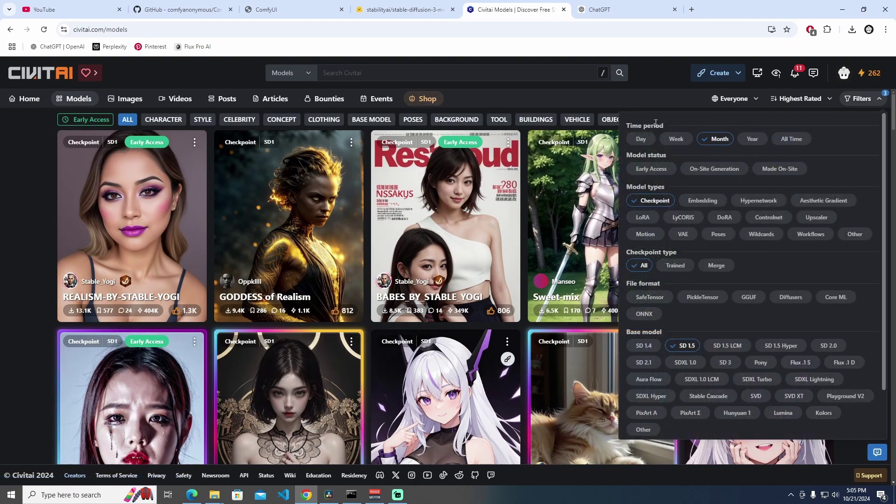
{"action": "left_click", "coordinate": [796, 138]}
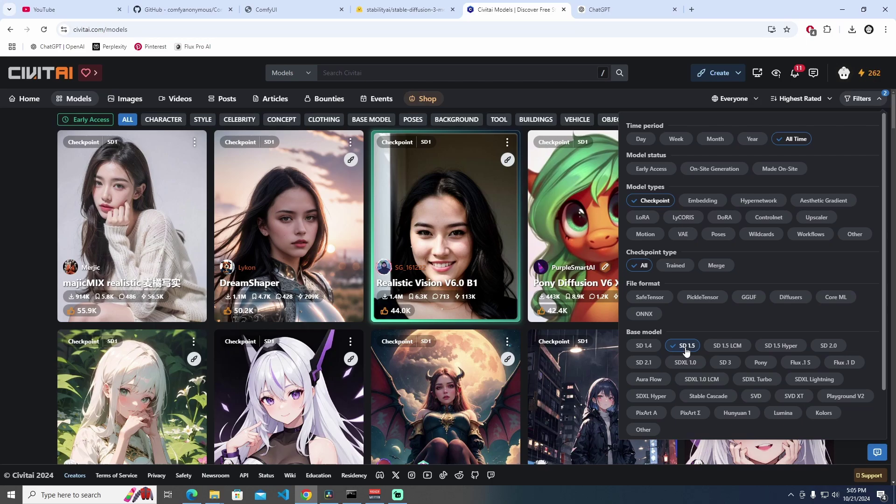
{"action": "left_click", "coordinate": [862, 98]}
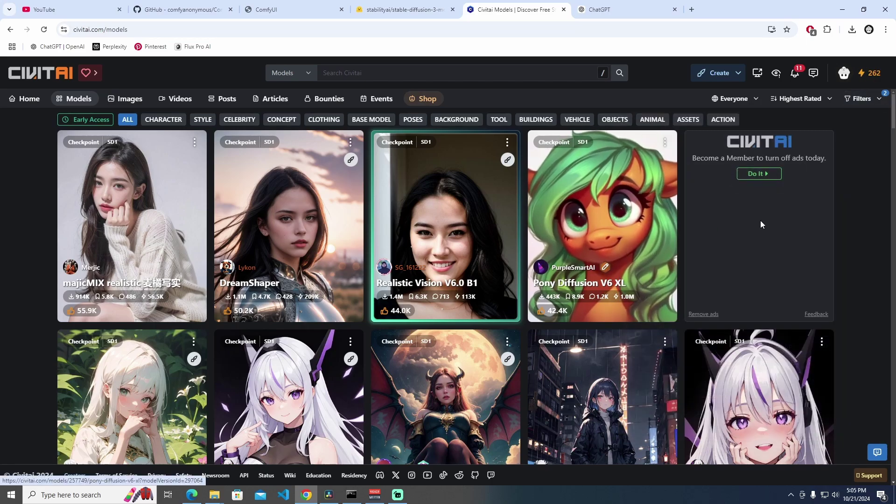
{"action": "scroll", "coordinate": [726, 224], "scroll_direction": "down", "scroll_amount": 1}
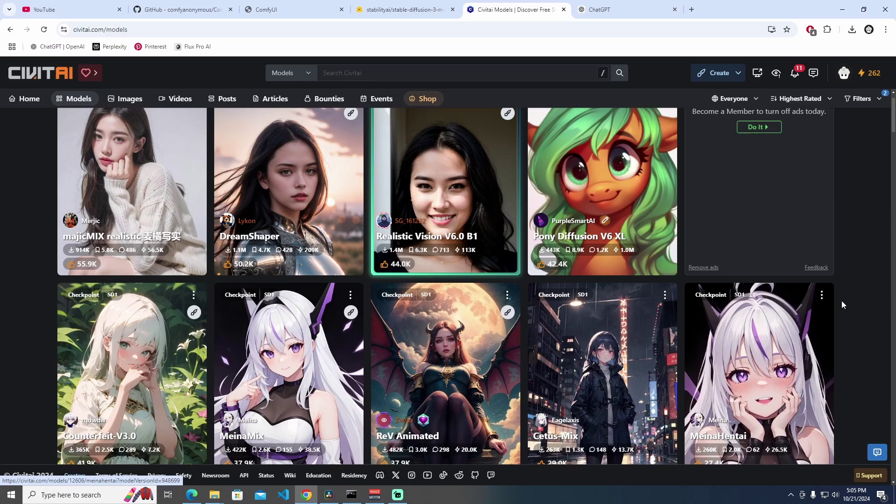
{"action": "scroll", "coordinate": [892, 276], "scroll_direction": "down", "scroll_amount": 2}
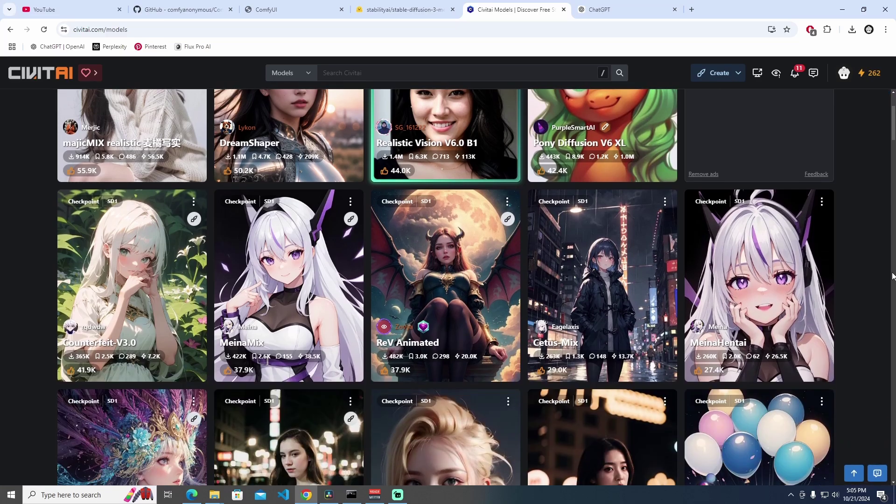
{"action": "scroll", "coordinate": [892, 275], "scroll_direction": "down", "scroll_amount": 4}
{"action": "scroll", "coordinate": [117, 288], "scroll_direction": "up", "scroll_amount": 8}
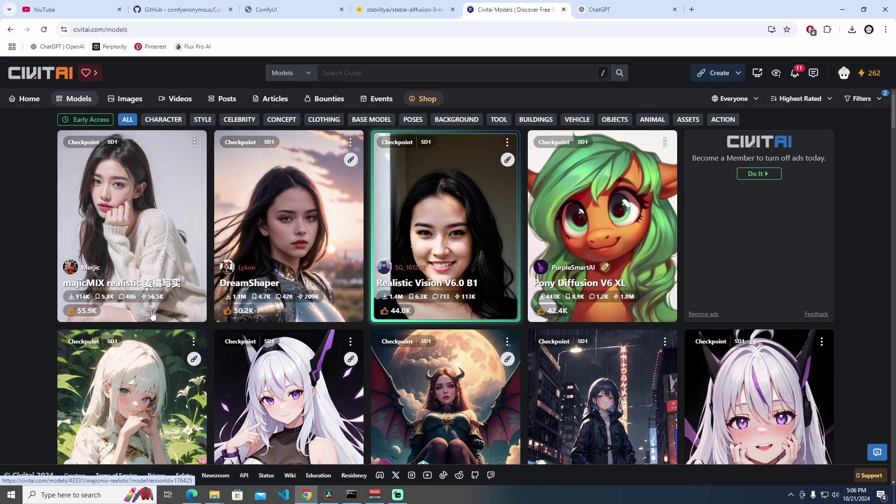
{"action": "left_click", "coordinate": [124, 286]}
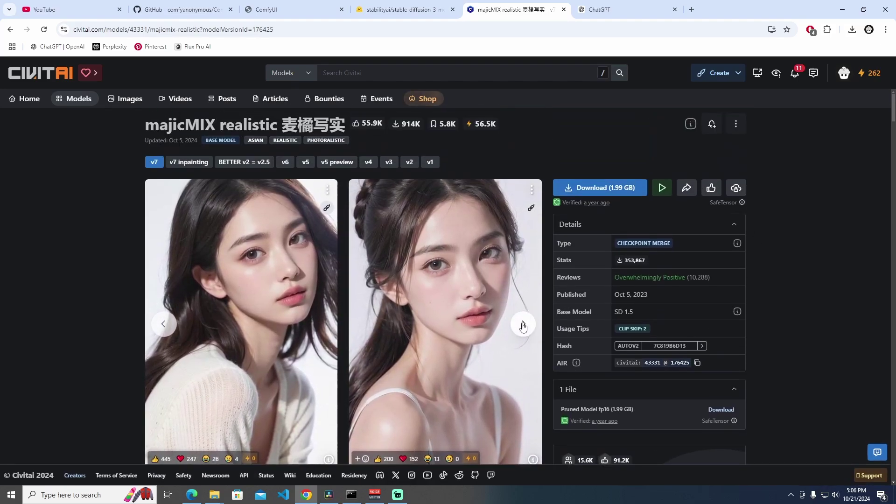
{"action": "left_click", "coordinate": [523, 326]}
{"action": "left_click", "coordinate": [523, 325]}
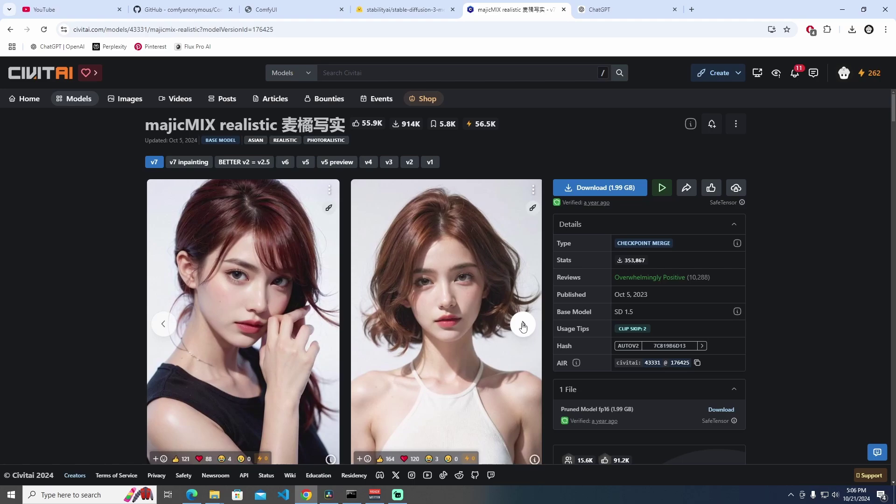
{"action": "left_click", "coordinate": [522, 325]}
{"action": "left_click", "coordinate": [522, 325]}
{"action": "scroll", "coordinate": [495, 294], "scroll_direction": "down", "scroll_amount": 6}
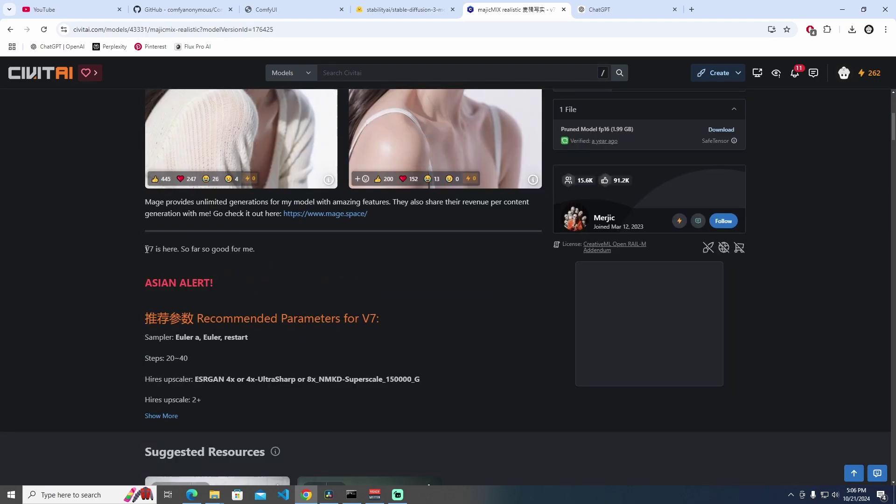
{"action": "left_click_drag", "start_coordinate": [146, 249], "coordinate": [250, 249]}
{"action": "left_click", "coordinate": [220, 242]}
{"action": "left_click_drag", "start_coordinate": [374, 319], "coordinate": [144, 318]}
{"action": "left_click", "coordinate": [284, 377]}
{"action": "left_click", "coordinate": [66, 98]}
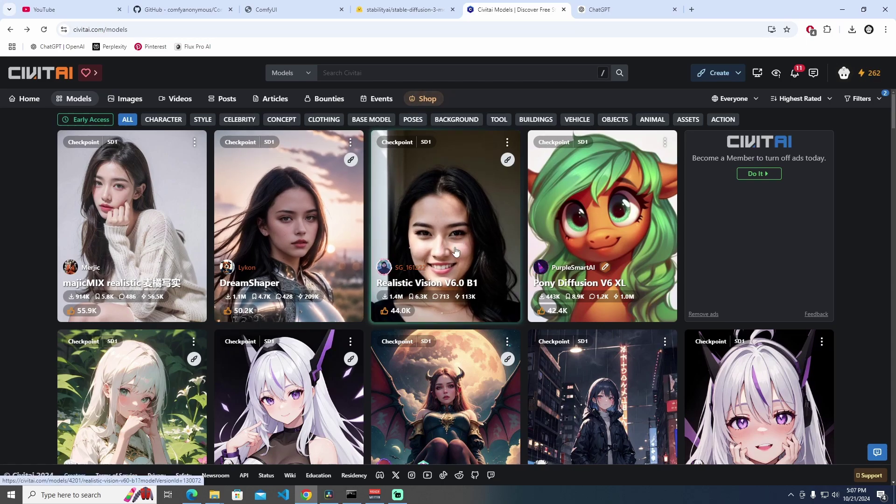
Open the Realistic Vision V6.0 B1 page and highlight its Hyper model recommendations.
{"action": "left_click", "coordinate": [452, 245]}
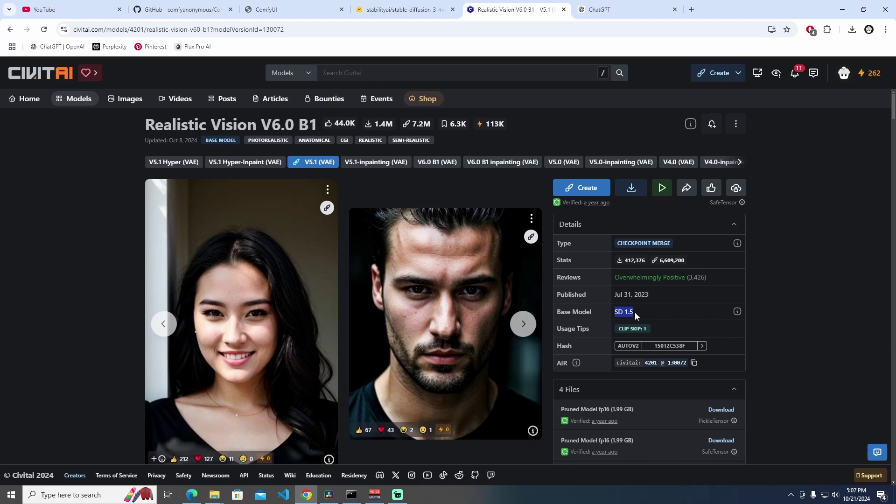
{"action": "left_click", "coordinate": [636, 308]}
{"action": "scroll", "coordinate": [638, 306], "scroll_direction": "down", "scroll_amount": 2}
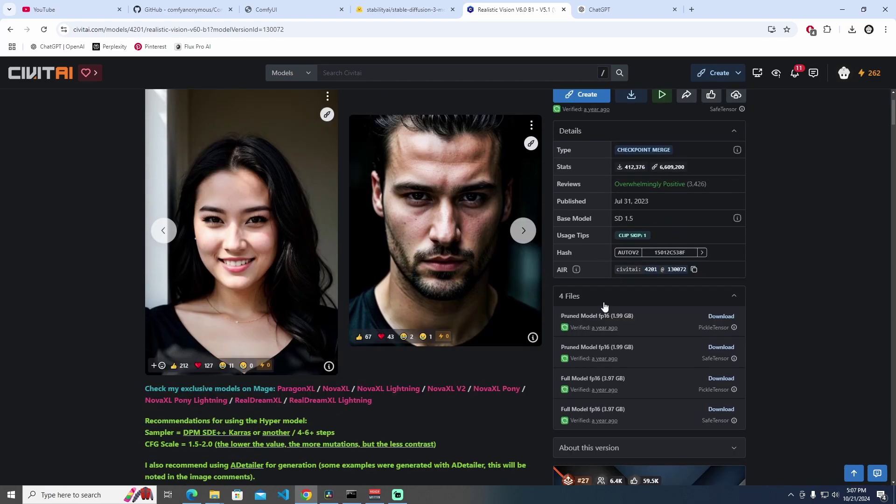
{"action": "scroll", "coordinate": [604, 306], "scroll_direction": "up", "scroll_amount": 2}
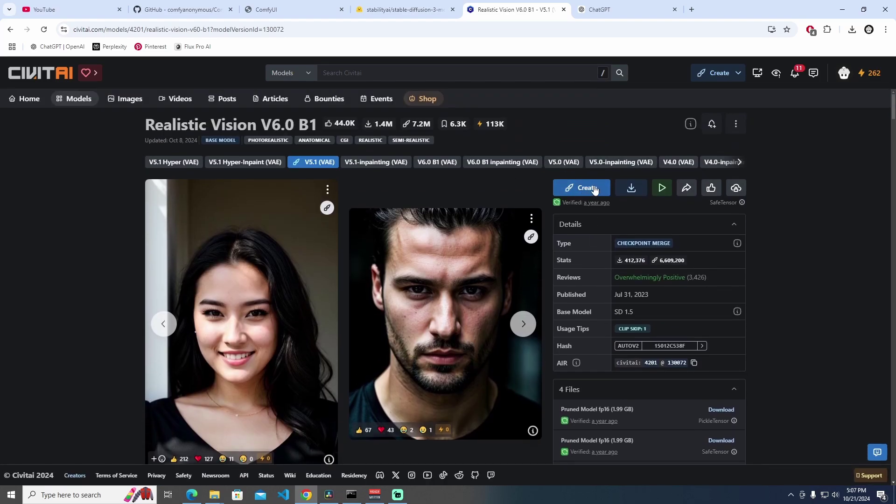
{"action": "scroll", "coordinate": [591, 223], "scroll_direction": "down", "scroll_amount": 6}
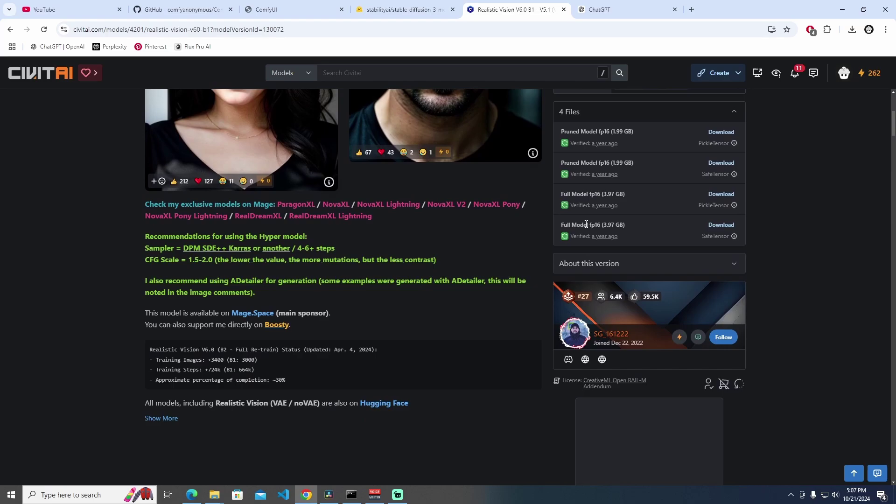
{"action": "left_click_drag", "start_coordinate": [157, 234], "coordinate": [308, 234]}
{"action": "left_click", "coordinate": [240, 236]}
{"action": "left_click_drag", "start_coordinate": [197, 233], "coordinate": [308, 234]}
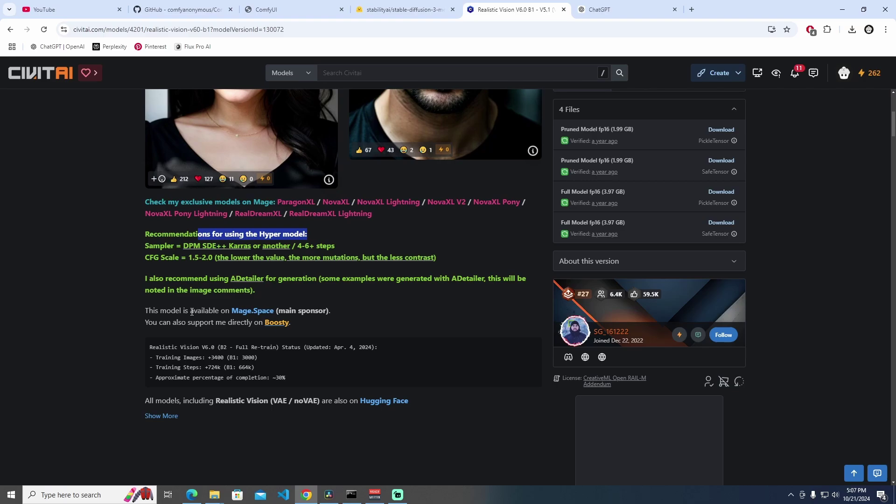
Expand the full description to read the sampler, CFG and prompt template, then advance the carousel.
{"action": "left_click", "coordinate": [165, 417]}
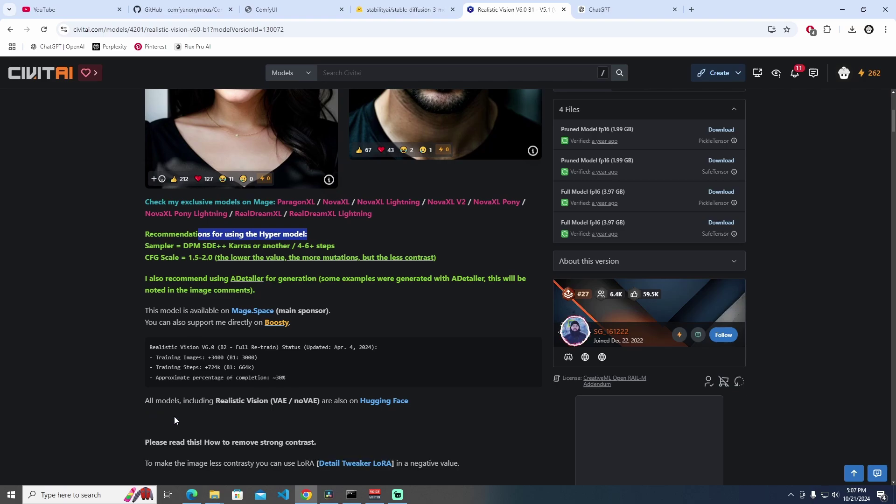
{"action": "scroll", "coordinate": [175, 416], "scroll_direction": "down", "scroll_amount": 4}
{"action": "scroll", "coordinate": [231, 330], "scroll_direction": "down", "scroll_amount": 4}
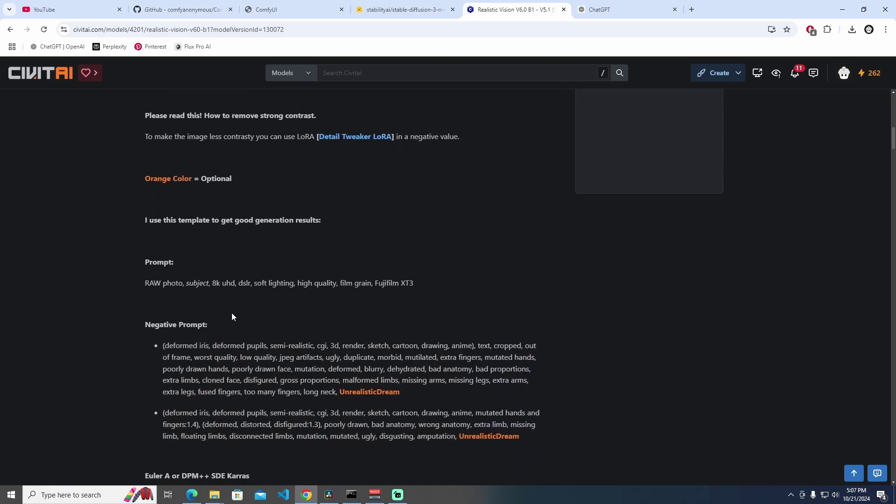
{"action": "scroll", "coordinate": [191, 293], "scroll_direction": "up", "scroll_amount": 10}
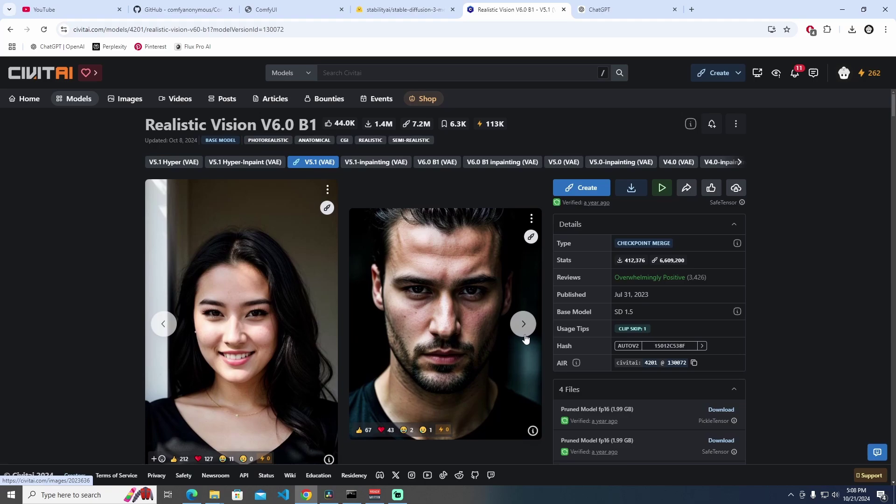
{"action": "left_click", "coordinate": [523, 323]}
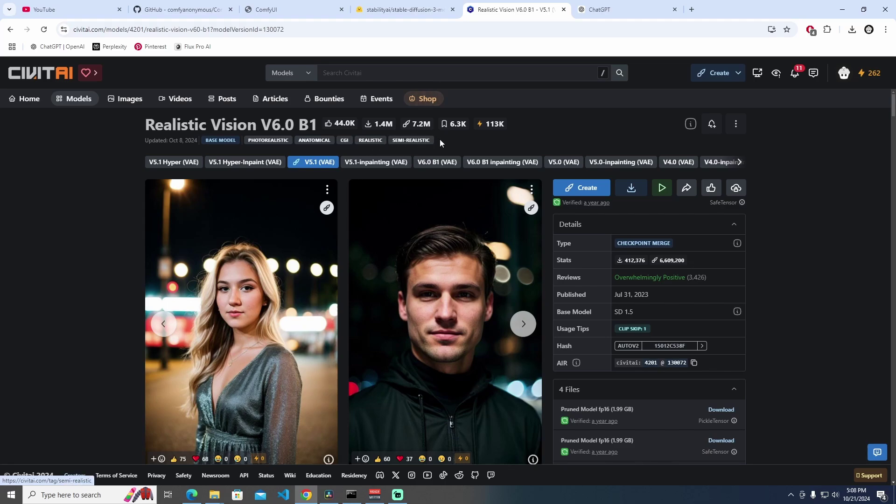
Return to the Models catalogue and search it for 'architecture'.
{"action": "left_click", "coordinate": [349, 74]}
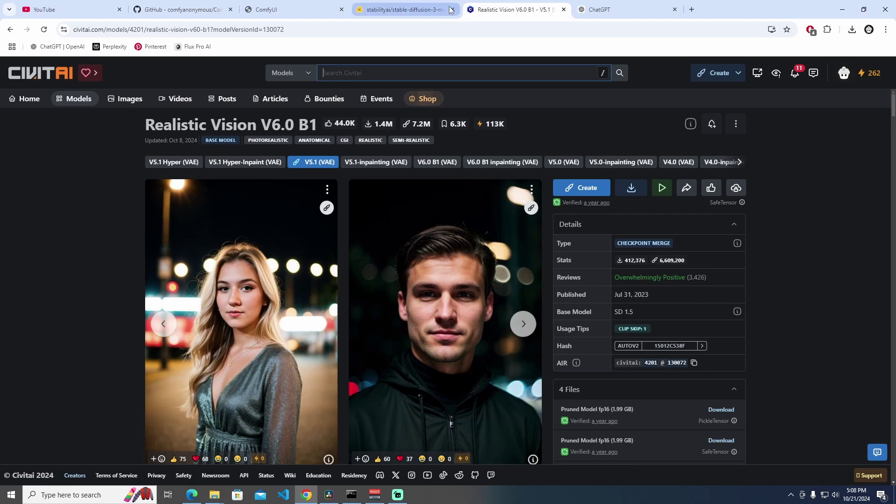
{"action": "key", "text": "alt+Left"}
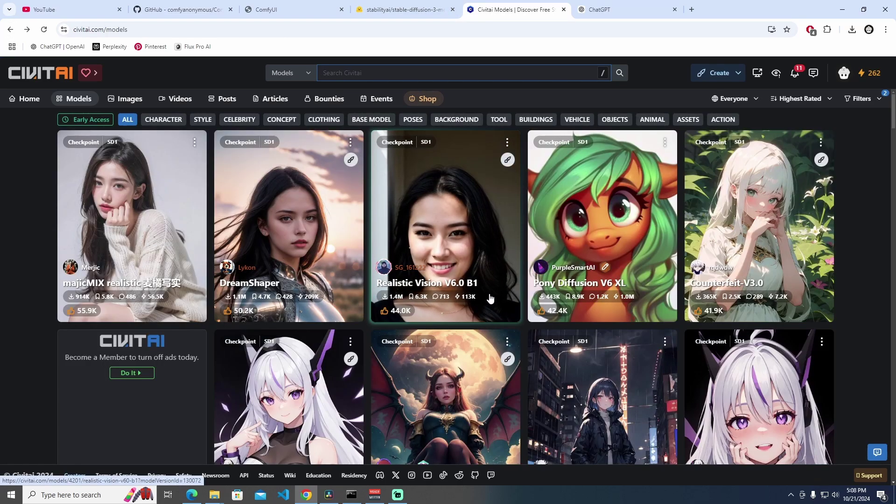
{"action": "scroll", "coordinate": [484, 305], "scroll_direction": "down", "scroll_amount": 15}
{"action": "scroll", "coordinate": [489, 296], "scroll_direction": "down", "scroll_amount": 10}
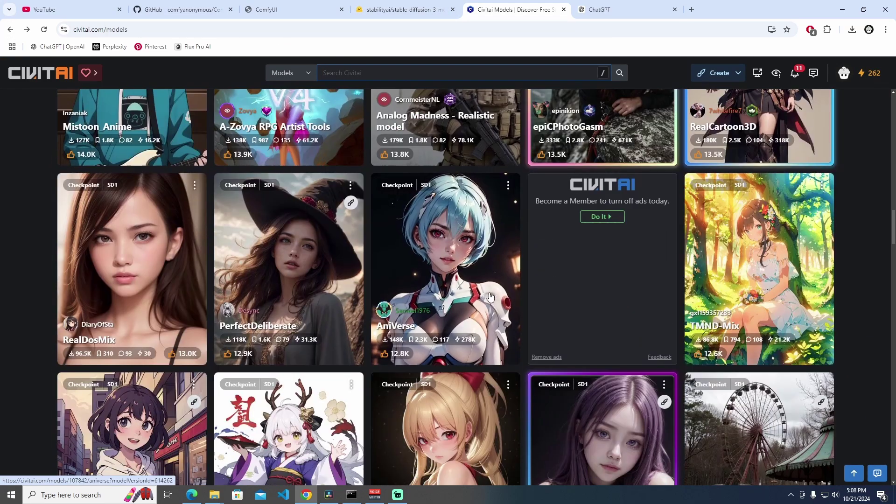
{"action": "scroll", "coordinate": [490, 296], "scroll_direction": "down", "scroll_amount": 4}
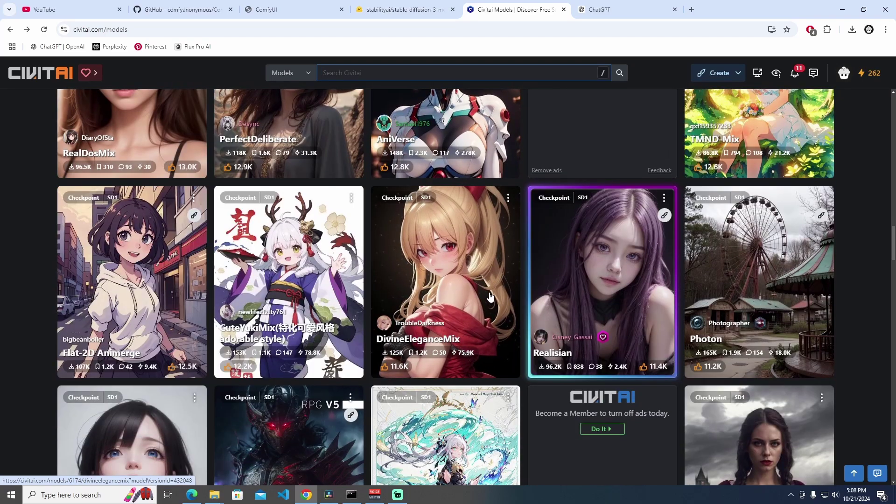
{"action": "scroll", "coordinate": [490, 296], "scroll_direction": "up", "scroll_amount": 20}
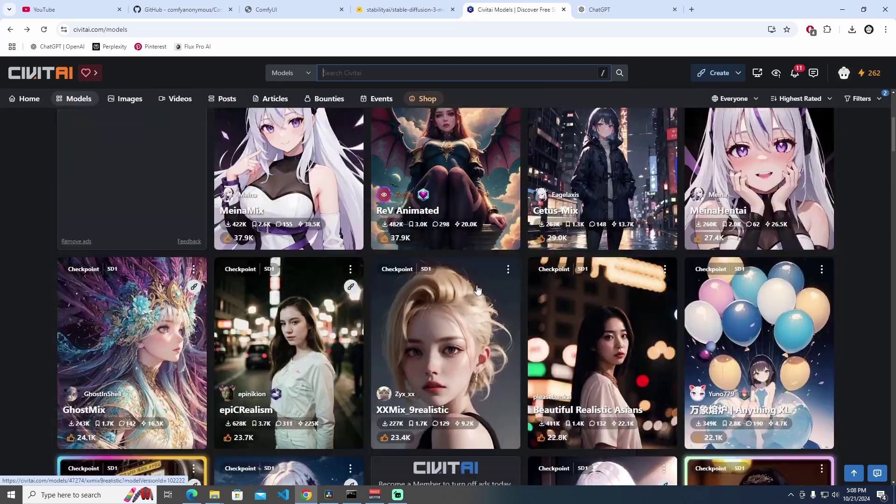
{"action": "type", "text": "ar"}
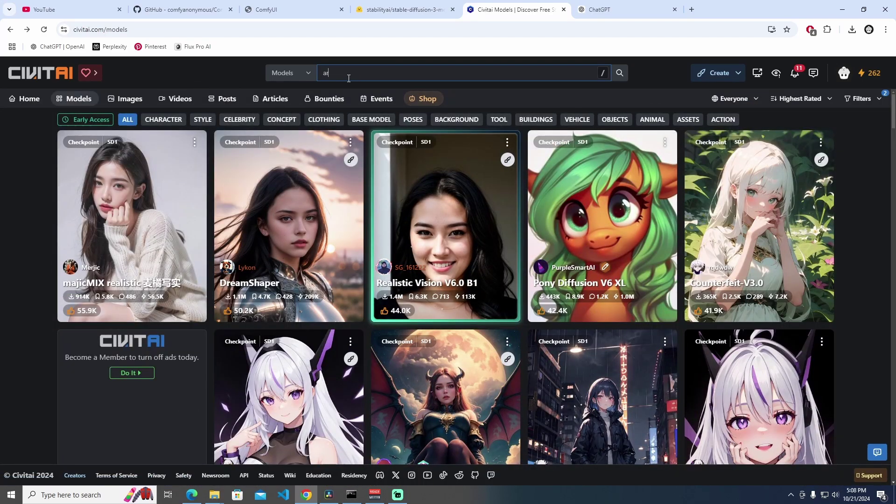
{"action": "type", "text": "chitecture"}
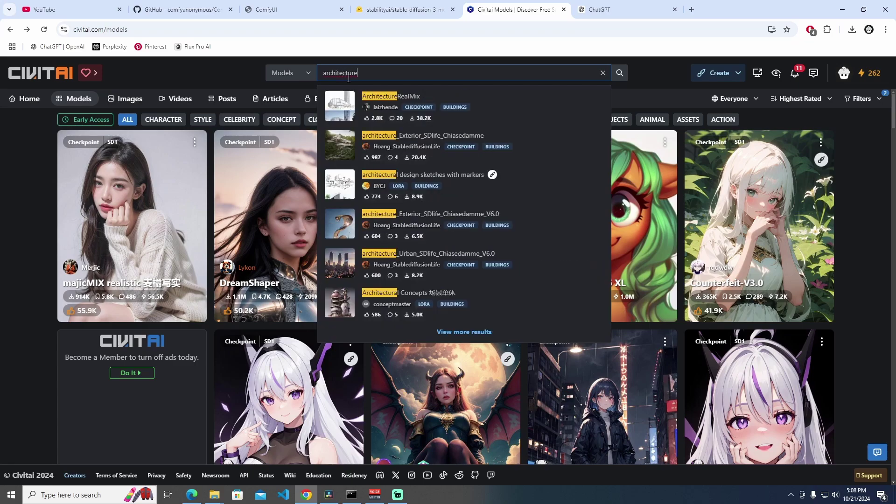
{"action": "key", "text": "Return"}
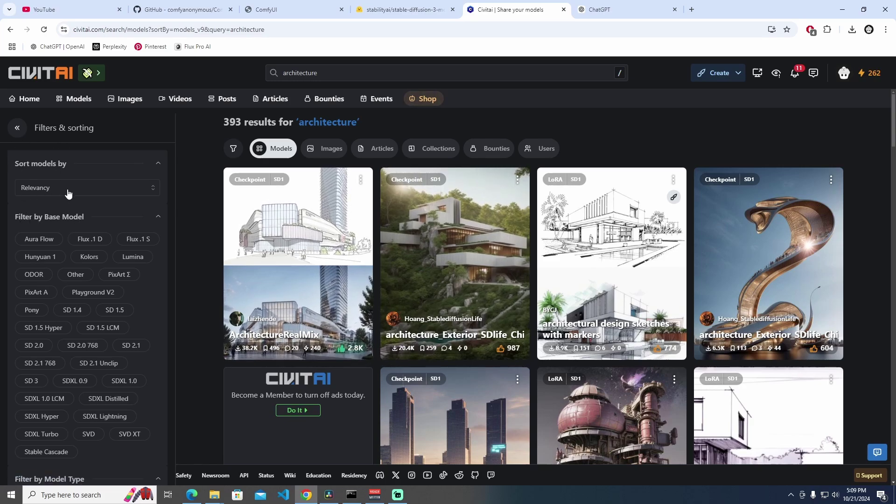
Filter the architecture results to SD 1.5 base model and Checkpoint type, then review the 31 results.
{"action": "left_click", "coordinate": [116, 317]}
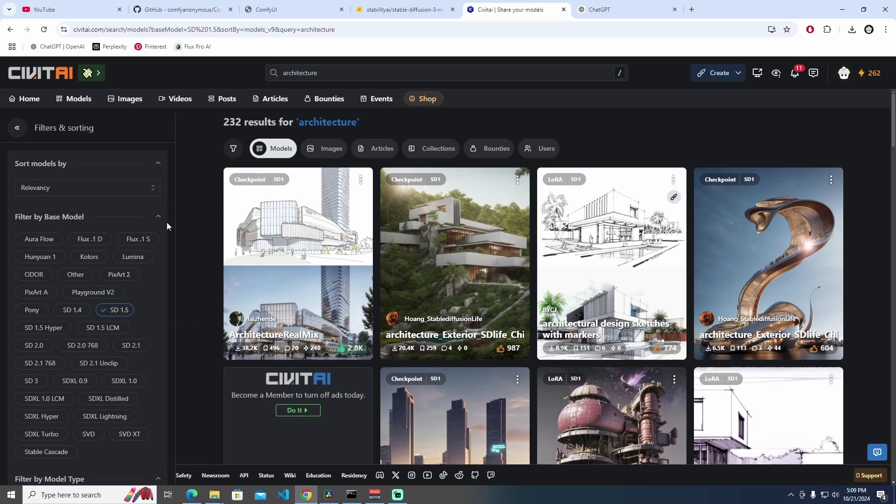
{"action": "scroll", "coordinate": [122, 231], "scroll_direction": "down", "scroll_amount": 10}
{"action": "scroll", "coordinate": [130, 250], "scroll_direction": "up", "scroll_amount": 4}
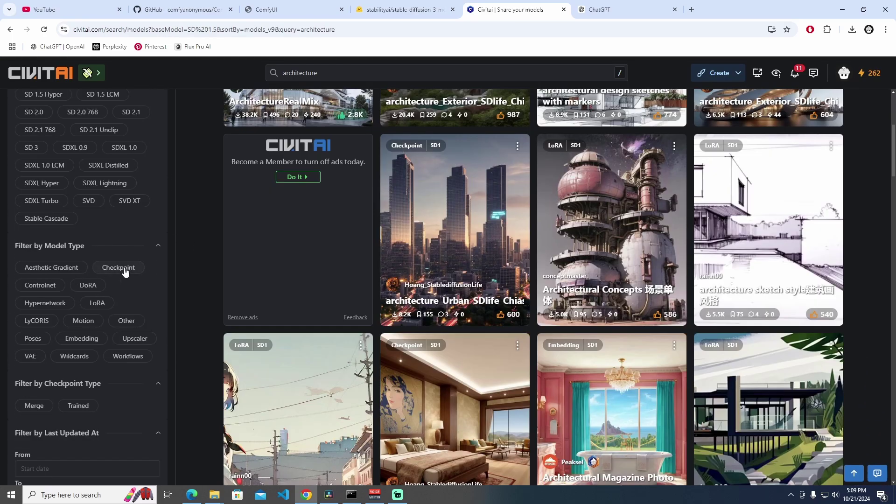
{"action": "left_click", "coordinate": [125, 272]}
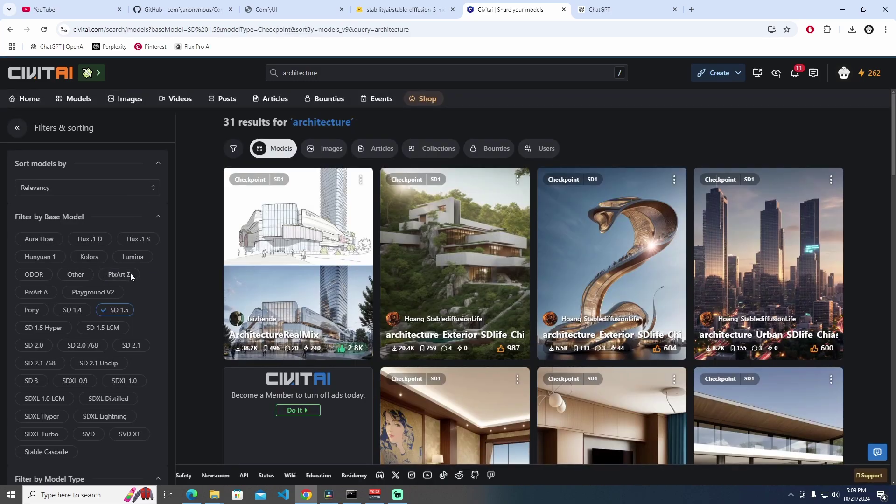
{"action": "scroll", "coordinate": [123, 319], "scroll_direction": "down", "scroll_amount": 3}
{"action": "scroll", "coordinate": [124, 319], "scroll_direction": "up", "scroll_amount": 3}
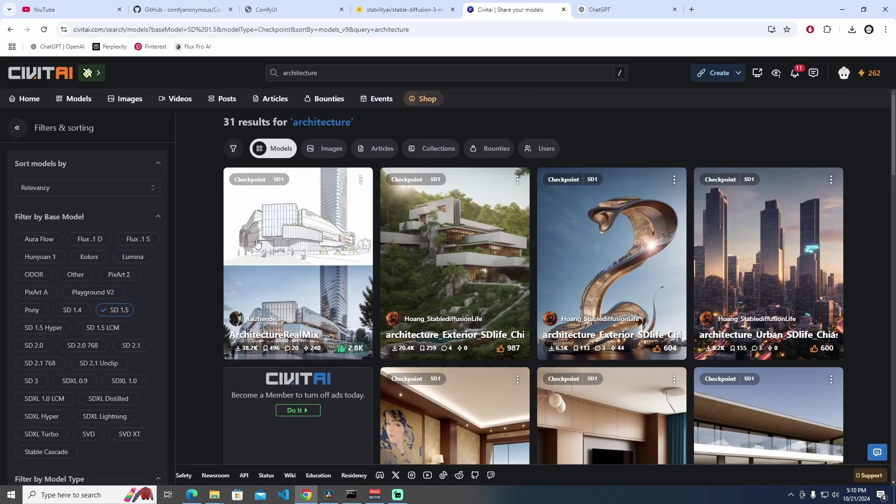
{"action": "scroll", "coordinate": [735, 267], "scroll_direction": "down", "scroll_amount": 3}
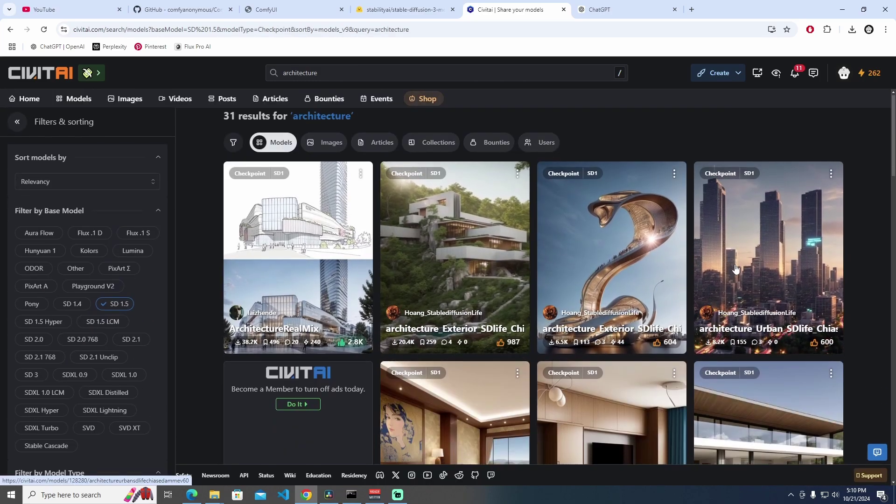
{"action": "scroll", "coordinate": [736, 267], "scroll_direction": "down", "scroll_amount": 6}
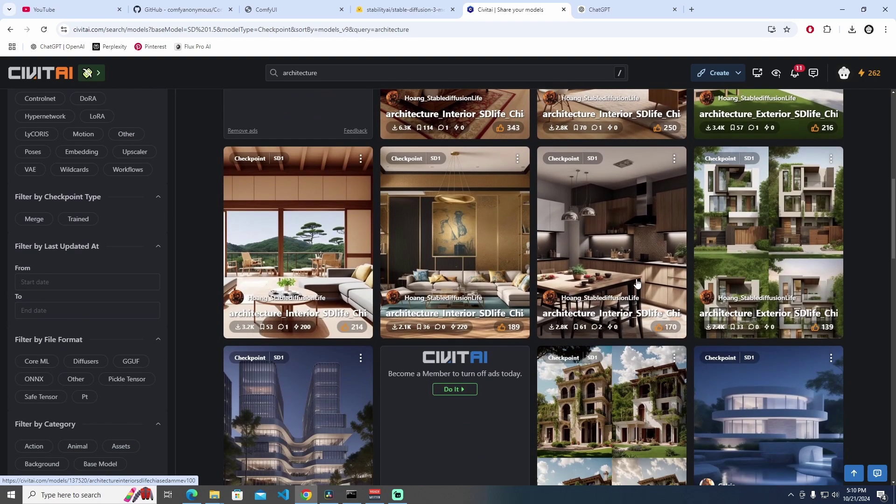
{"action": "scroll", "coordinate": [637, 265], "scroll_direction": "down", "scroll_amount": 3}
{"action": "scroll", "coordinate": [638, 265], "scroll_direction": "up", "scroll_amount": 4}
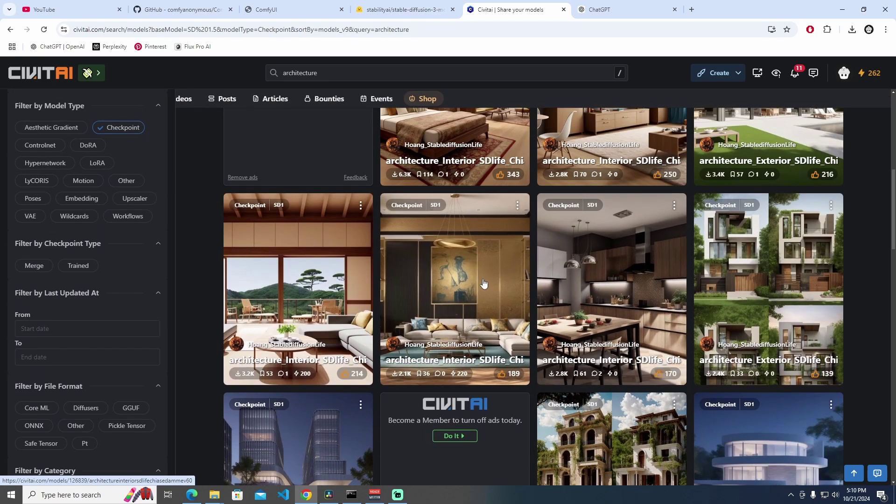
{"action": "scroll", "coordinate": [736, 290], "scroll_direction": "down", "scroll_amount": 7}
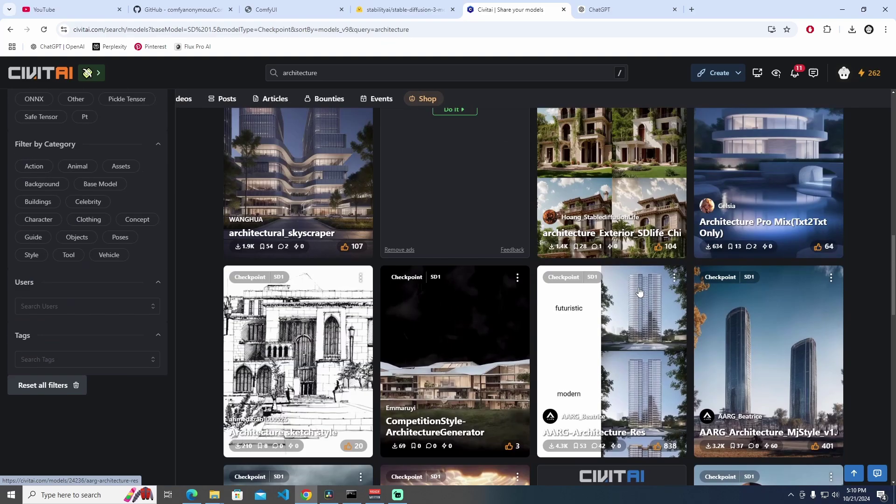
{"action": "scroll", "coordinate": [640, 292], "scroll_direction": "up", "scroll_amount": 14}
{"action": "scroll", "coordinate": [639, 292], "scroll_direction": "up", "scroll_amount": 1}
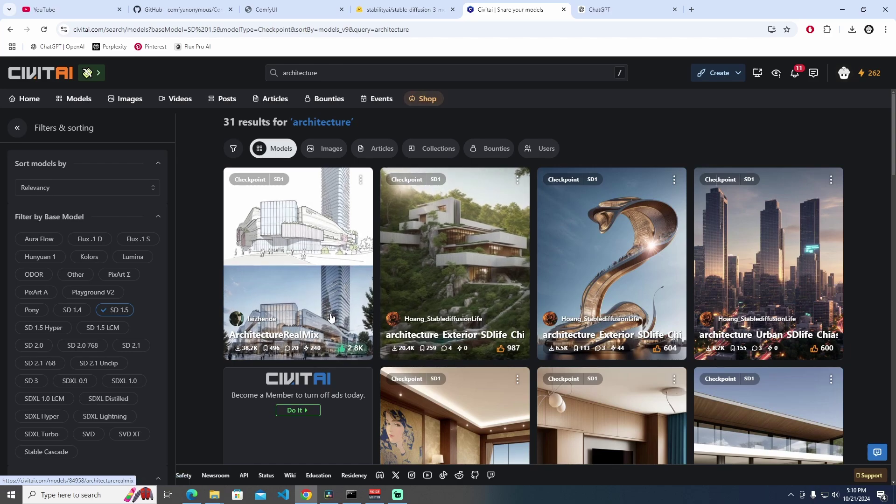
Open the ArchitectureRealMix page and download its 1.99 GB checkpoint file.
{"action": "left_click", "coordinate": [341, 260]}
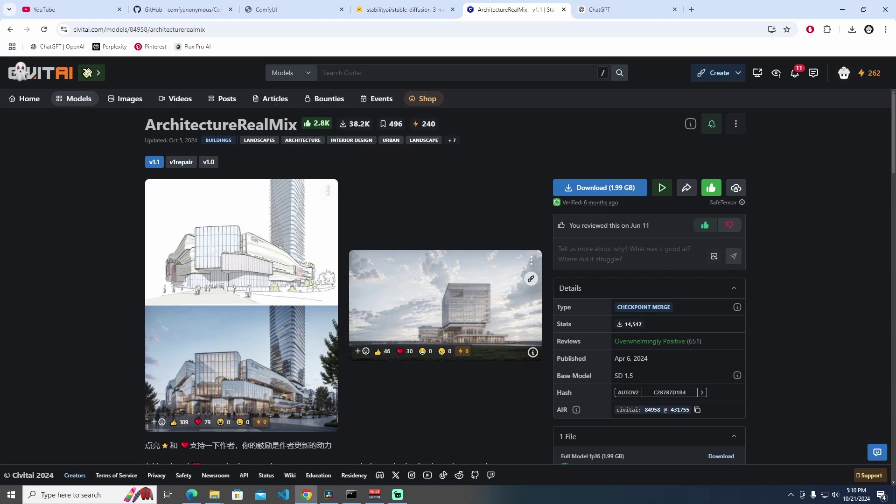
{"action": "left_click_drag", "start_coordinate": [145, 124], "coordinate": [294, 124]}
{"action": "left_click", "coordinate": [430, 138]}
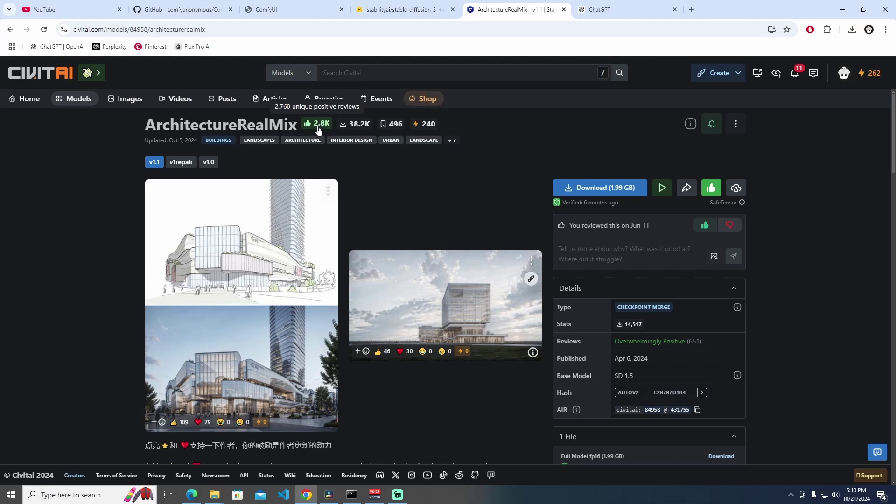
{"action": "left_click", "coordinate": [357, 123]}
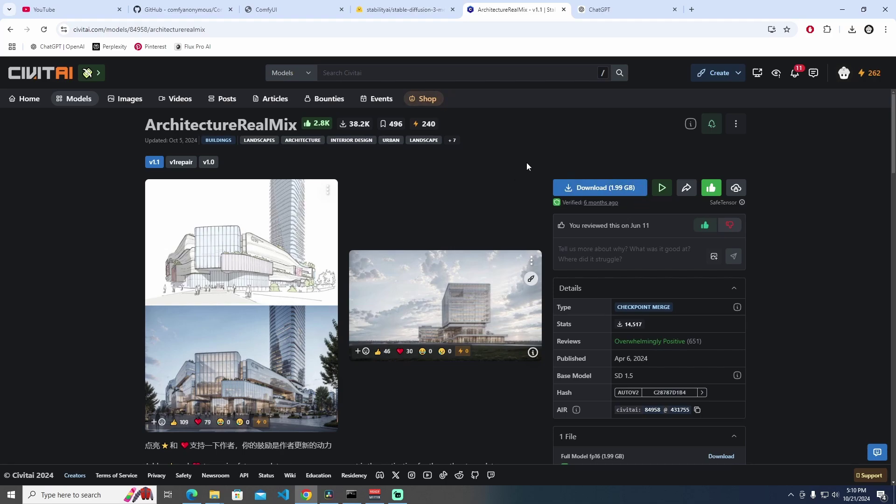
{"action": "left_click", "coordinate": [624, 193]}
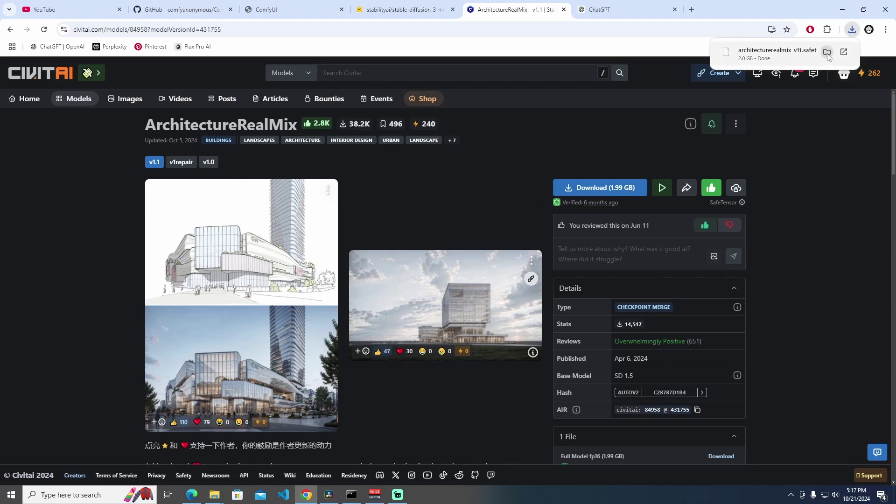
Show the downloaded file, then navigate to ComfyUI\models\checkpoints in the comfyui folder window.
{"action": "left_click", "coordinate": [828, 52]}
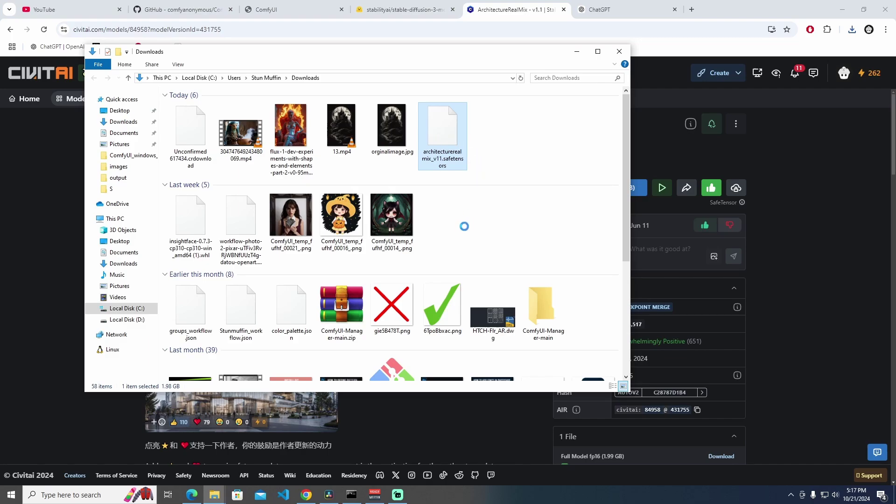
{"action": "mouse_move", "coordinate": [215, 494]}
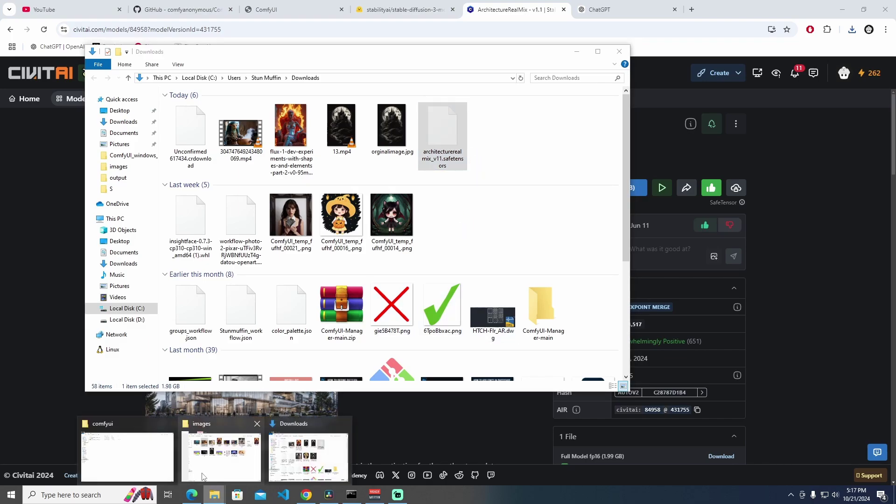
{"action": "left_click", "coordinate": [159, 464]}
{"action": "double_click", "coordinate": [223, 59]}
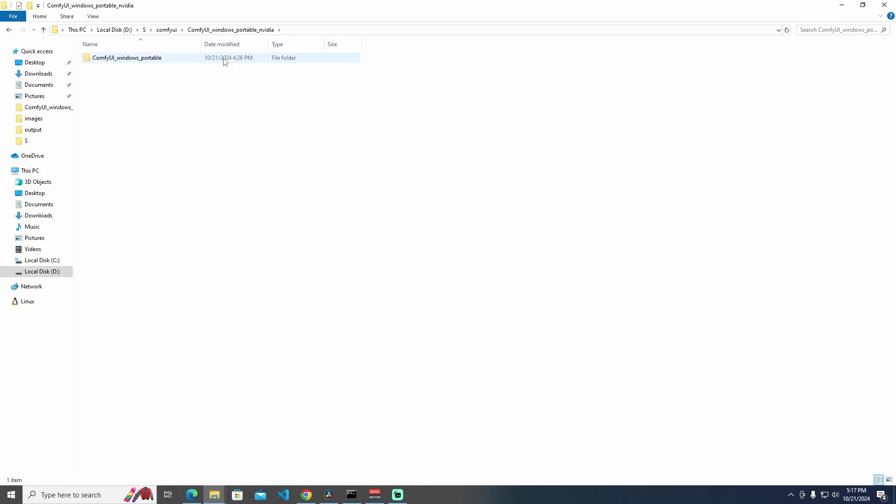
{"action": "double_click", "coordinate": [224, 59]}
{"action": "double_click", "coordinate": [222, 61]}
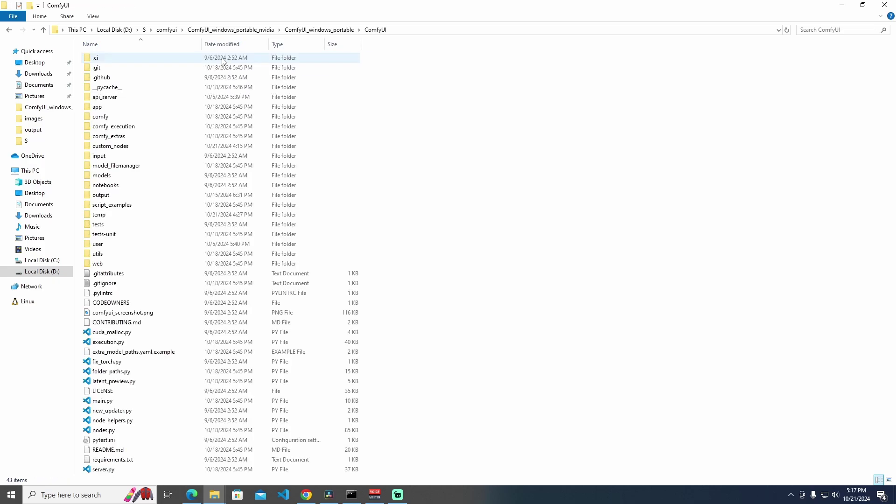
{"action": "double_click", "coordinate": [124, 182]}
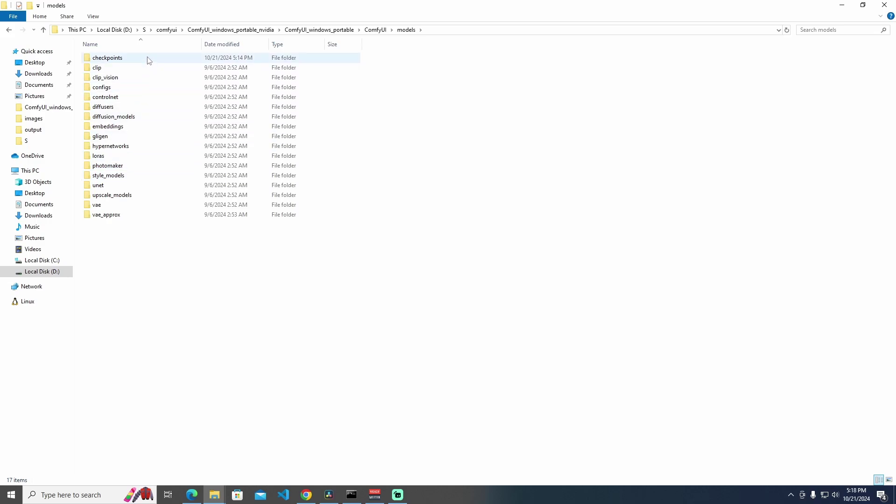
{"action": "double_click", "coordinate": [147, 59]}
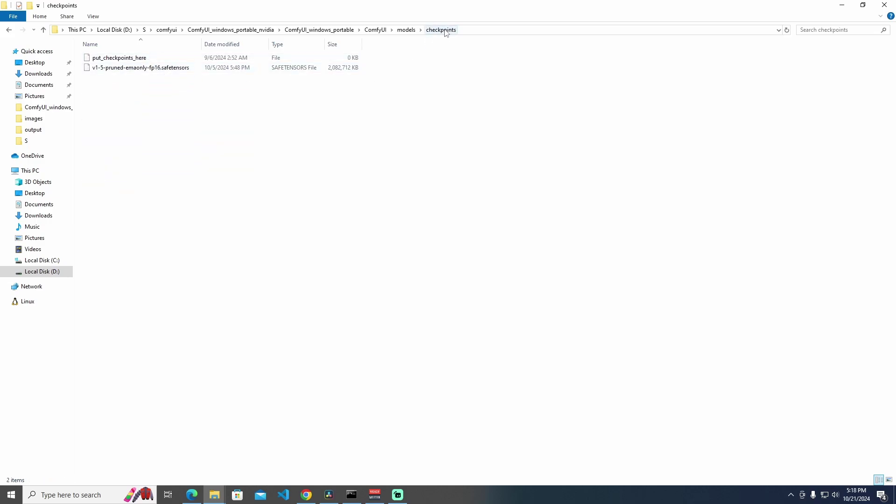
Paste architecturerealmix_v11.safetensors into the checkpoints folder.
{"action": "right_click", "coordinate": [216, 109]}
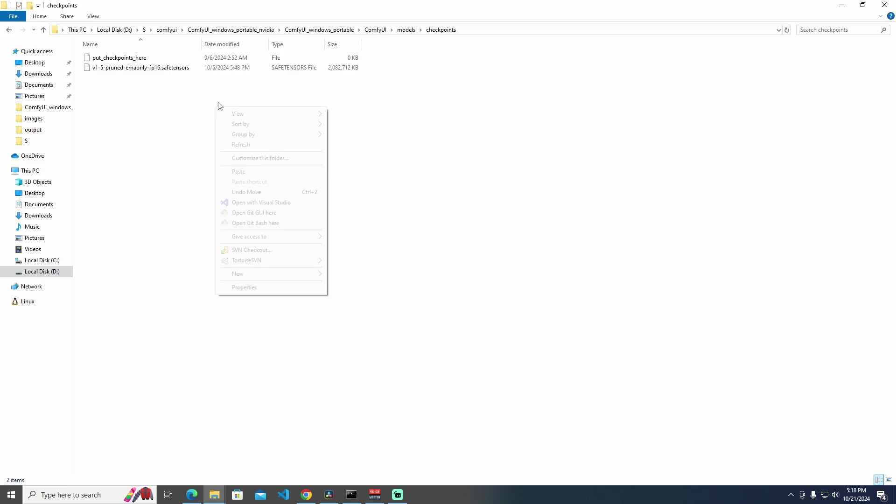
{"action": "left_click", "coordinate": [286, 172]}
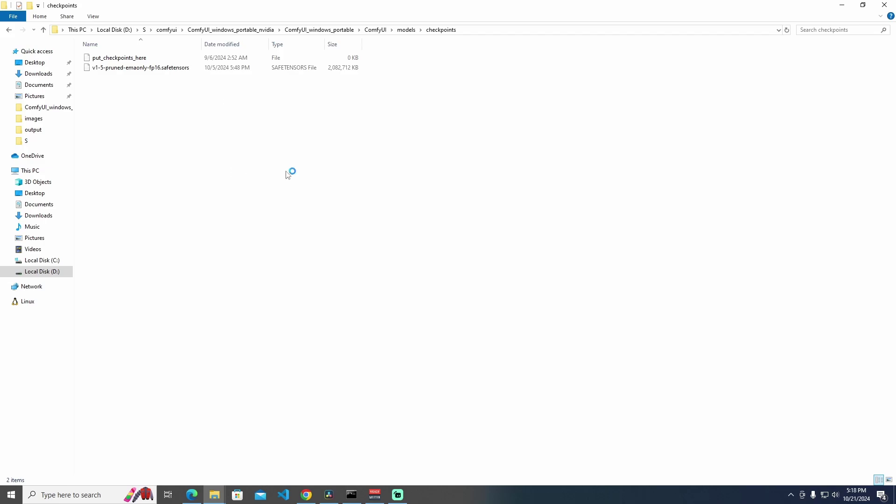
{"action": "left_click", "coordinate": [279, 212]}
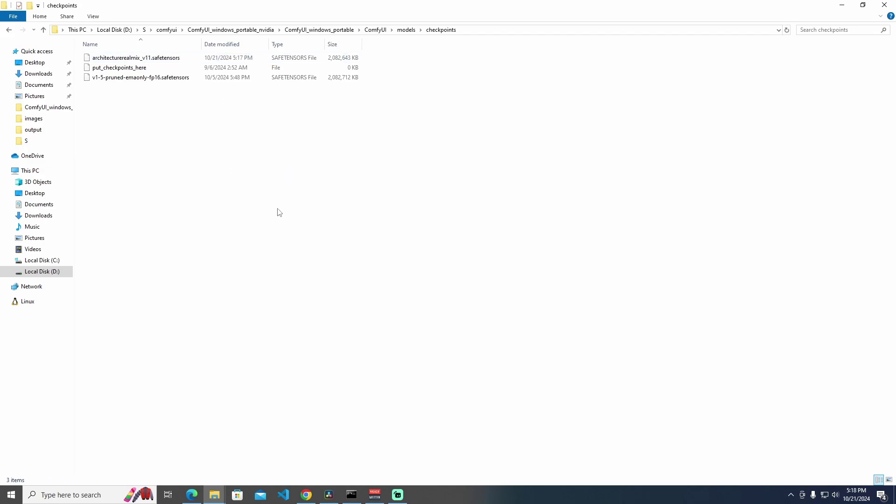
Switch to the ComfyUI workflow, check the Load Checkpoint node, and reload the page.
{"action": "left_click", "coordinate": [306, 494]}
{"action": "left_click", "coordinate": [307, 14]}
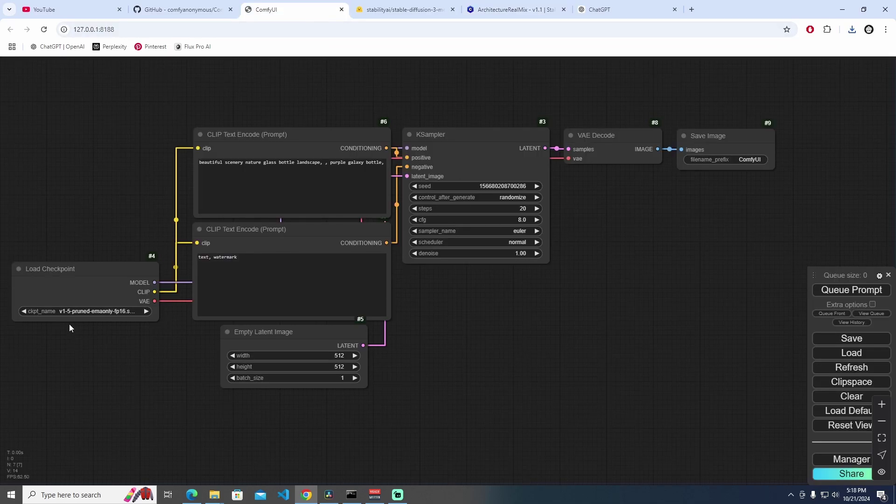
{"action": "left_click", "coordinate": [70, 319]}
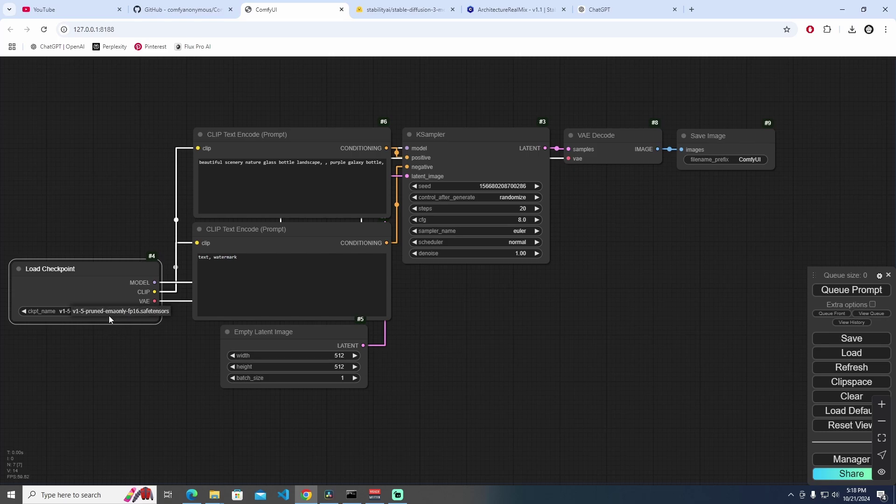
{"action": "left_click", "coordinate": [91, 349]}
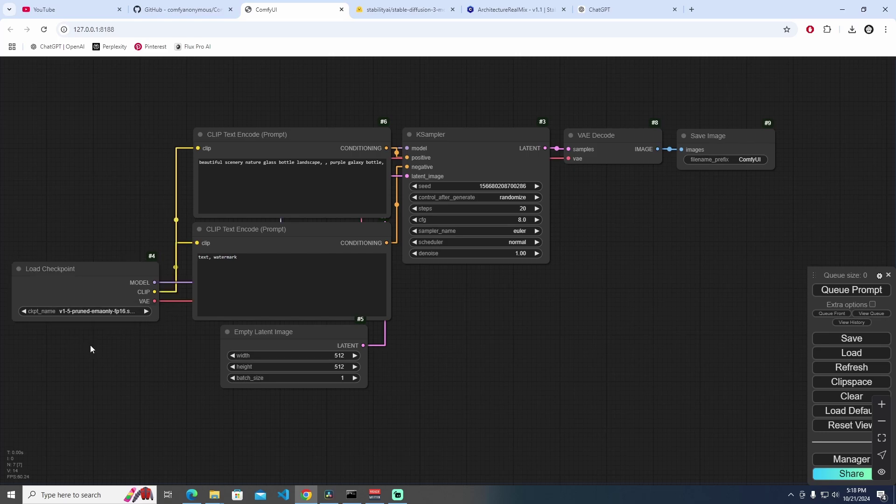
{"action": "left_click", "coordinate": [44, 30]}
Set ckpt_name to architecturerealmix_v11.safetensors and select all of the positive prompt text.
{"action": "left_click", "coordinate": [90, 316]}
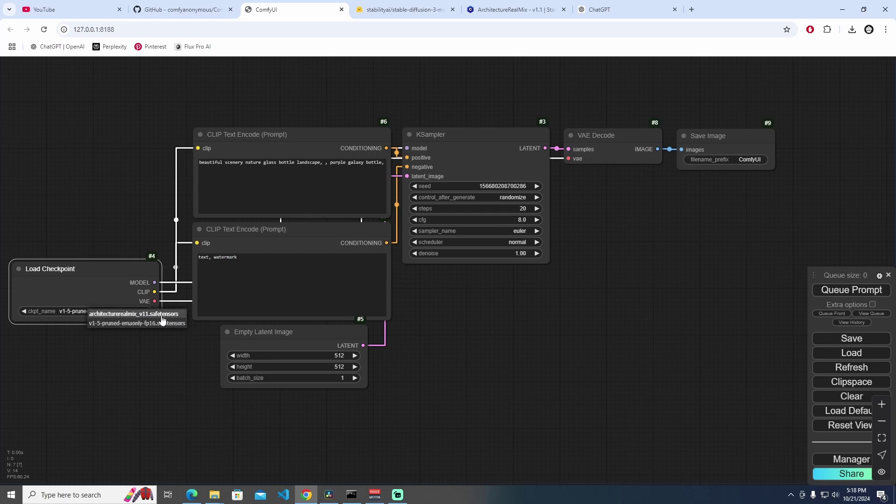
{"action": "left_click", "coordinate": [133, 315]}
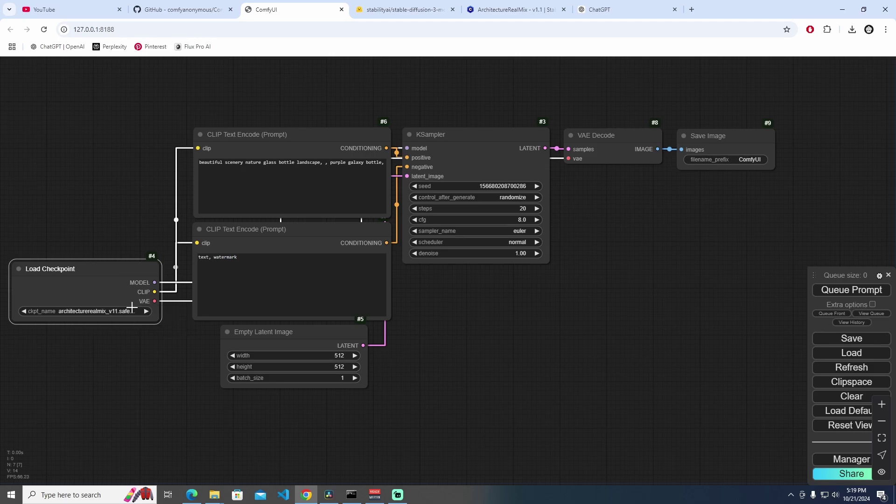
{"action": "left_click", "coordinate": [253, 170]}
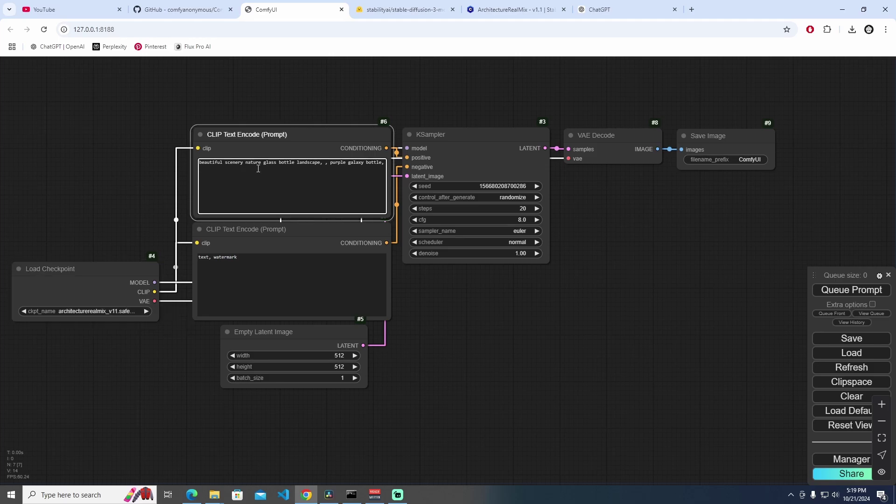
{"action": "key", "text": "ctrl+a"}
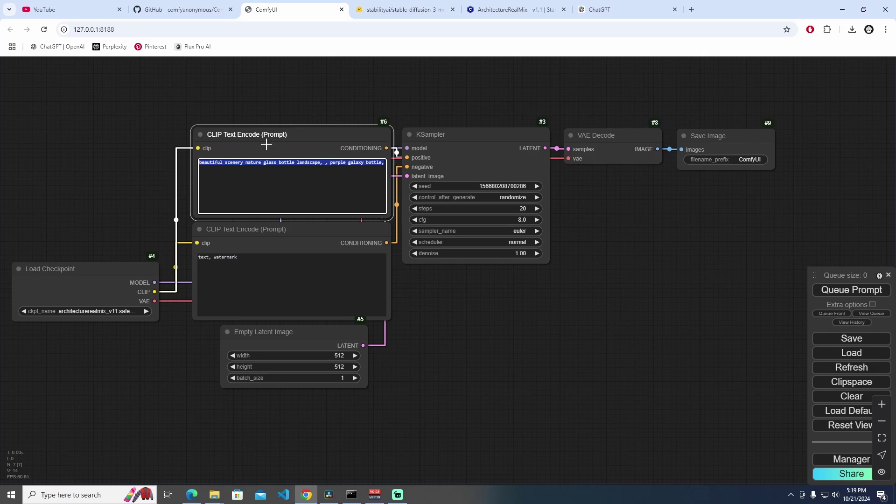
Search Google for 'stable diffusion architecture prompts' in a new browser tab.
{"action": "left_click", "coordinate": [513, 10]}
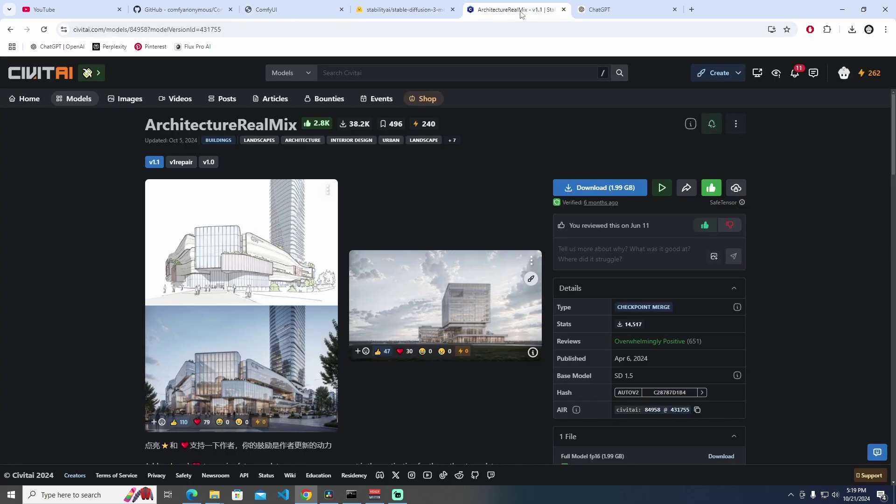
{"action": "left_click", "coordinate": [692, 9]}
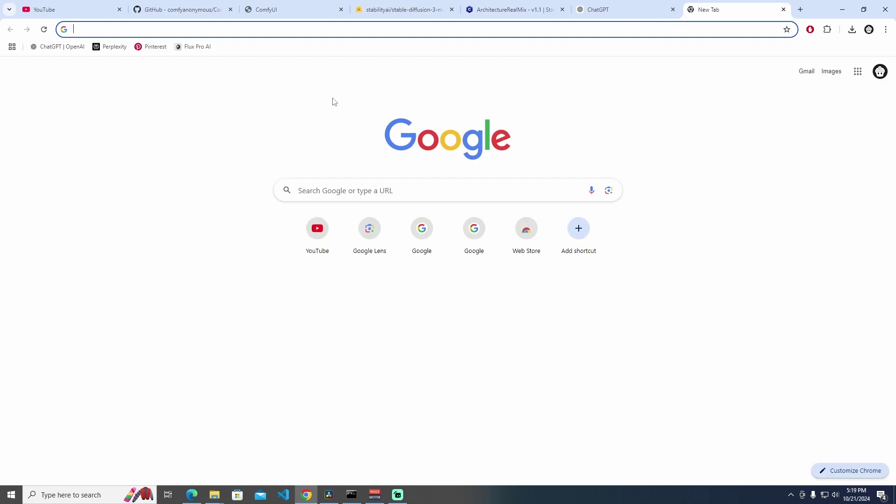
{"action": "type", "text": "stable diffusion 1.5"}
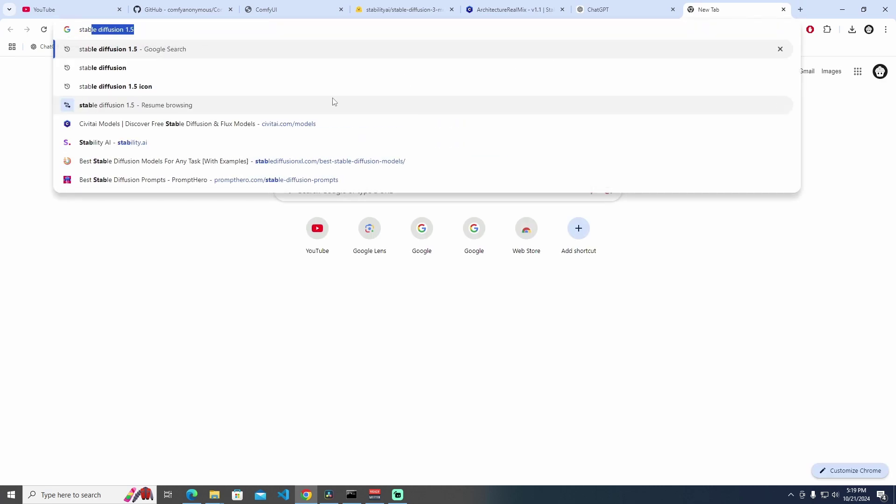
{"action": "key", "text": "Right"}
{"action": "key", "text": "BackSpace"}
{"action": "key", "text": "BackSpace"}
{"action": "key", "text": "BackSpace"}
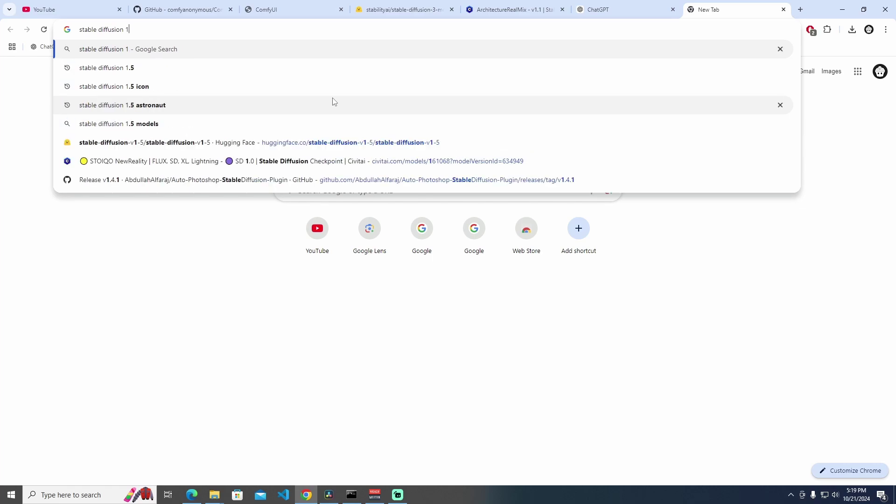
{"action": "type", "text": "ar"}
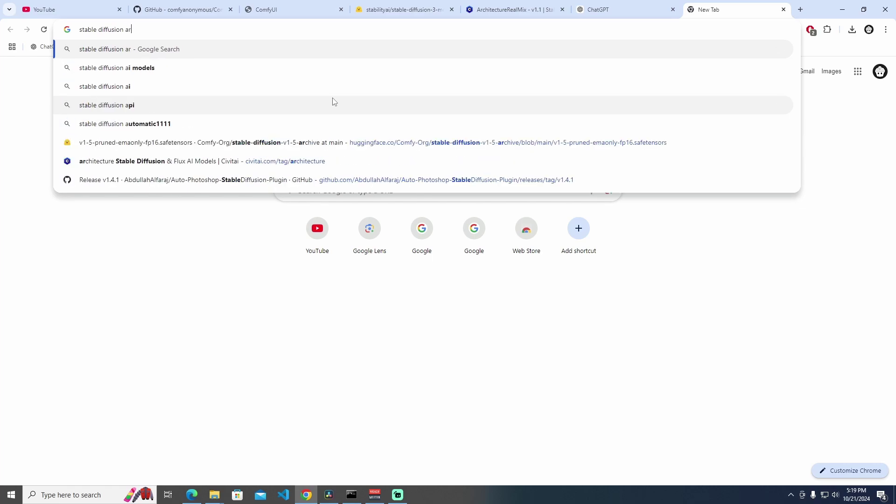
{"action": "type", "text": "chitectural"}
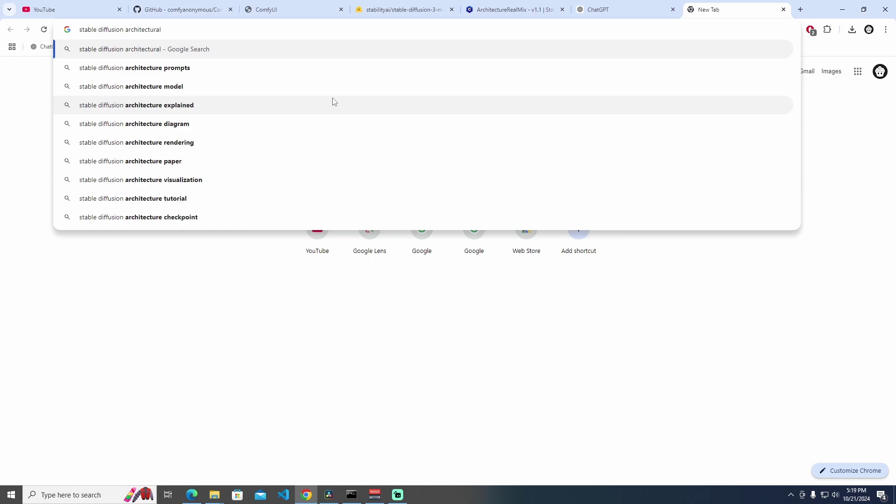
{"action": "left_click", "coordinate": [329, 72]}
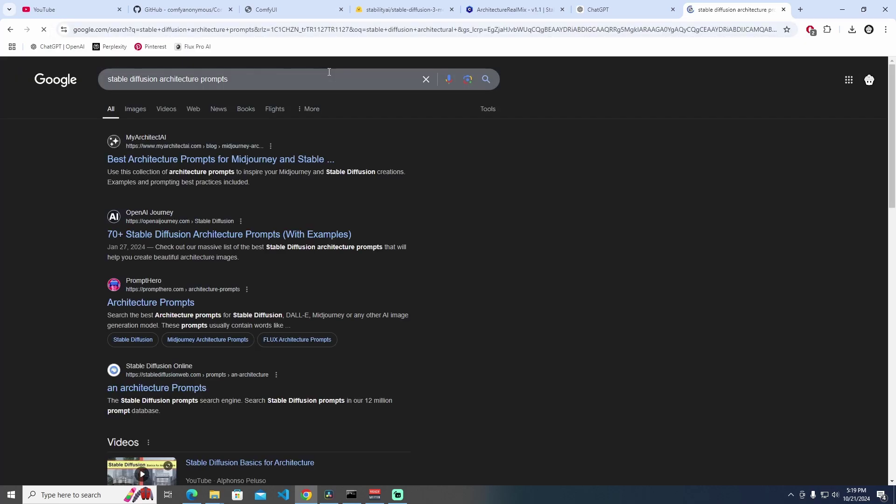
Open the '70+ Stable Diffusion Architecture Prompts' article and copy the row 6 vegas sphere prompt.
{"action": "left_click", "coordinate": [326, 236]}
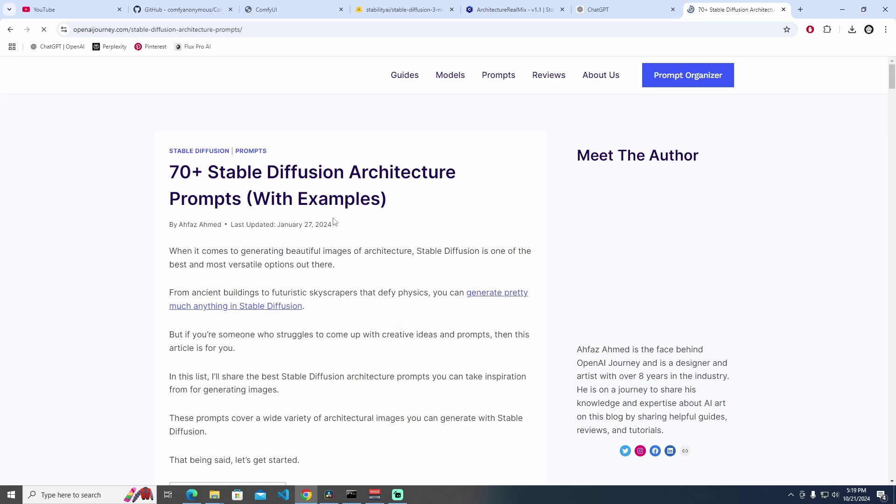
{"action": "scroll", "coordinate": [334, 221], "scroll_direction": "down", "scroll_amount": 15}
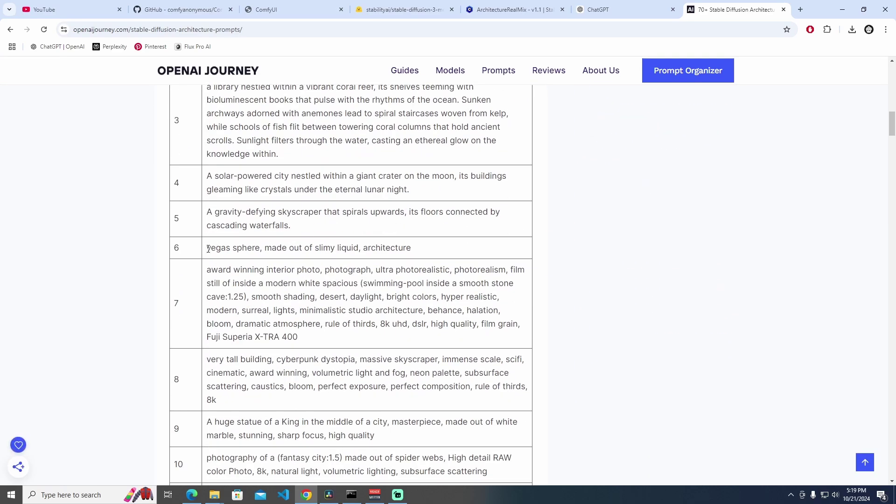
{"action": "left_click_drag", "start_coordinate": [208, 252], "coordinate": [398, 249]}
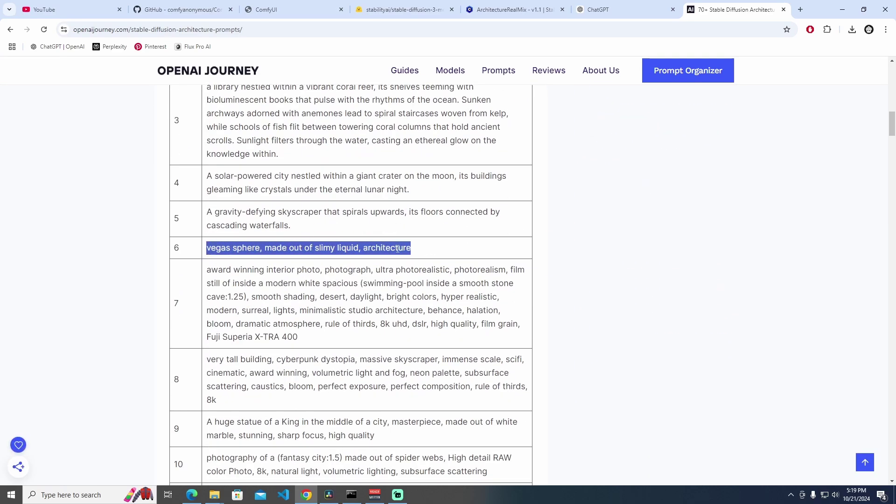
{"action": "right_click", "coordinate": [350, 249]}
{"action": "left_click", "coordinate": [373, 259]}
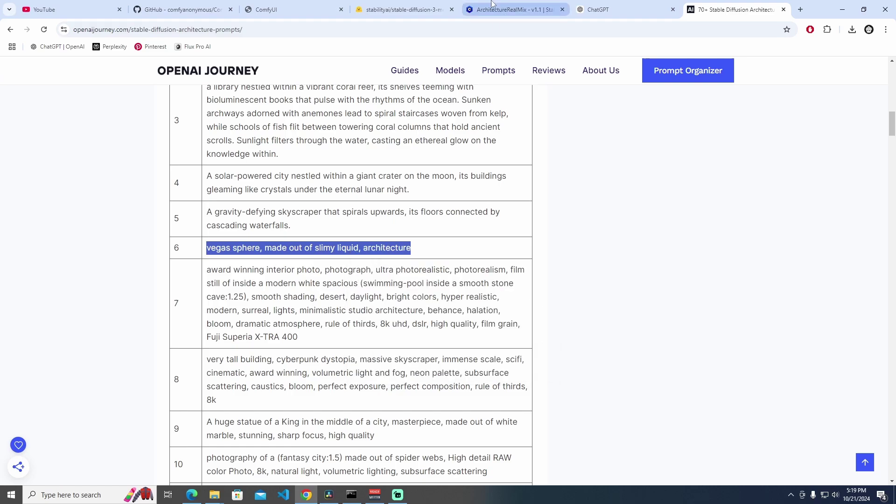
Paste the vegas sphere prompt as the positive prompt, add a comma to the negative, and queue.
{"action": "left_click", "coordinate": [289, 10]}
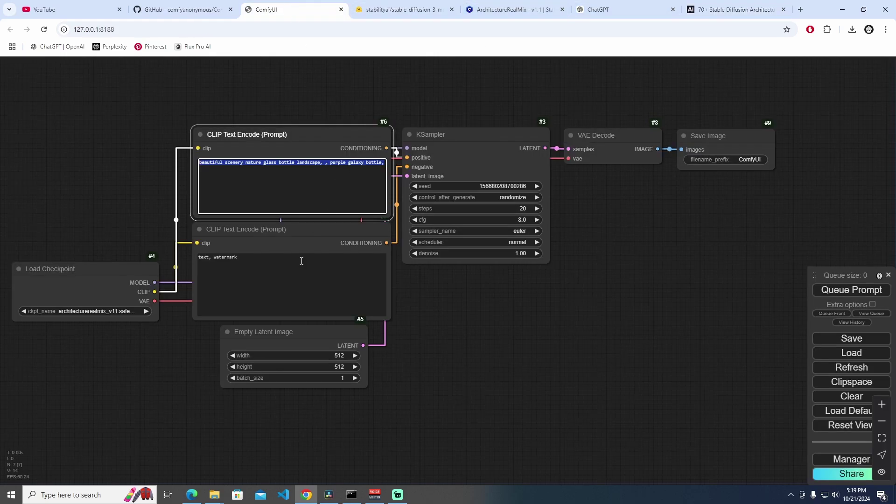
{"action": "right_click", "coordinate": [308, 176]}
{"action": "left_click", "coordinate": [354, 264]}
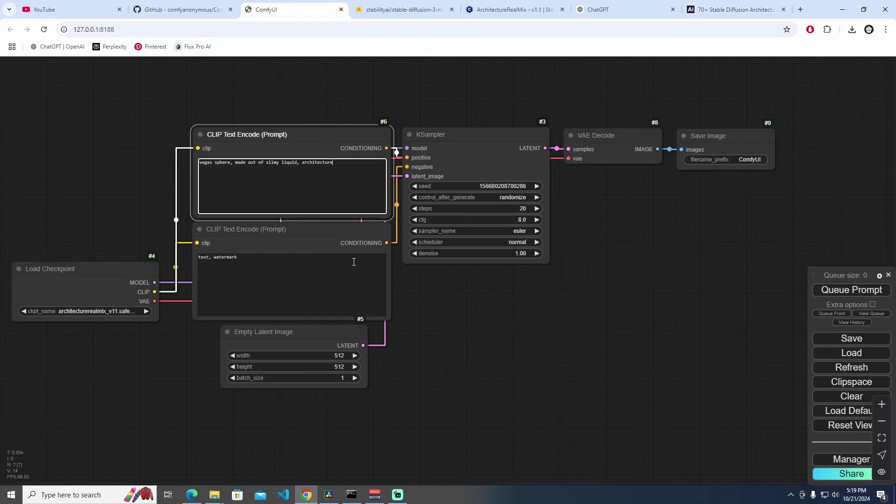
{"action": "left_click", "coordinate": [269, 270]}
{"action": "type", "text": ", blurry"}
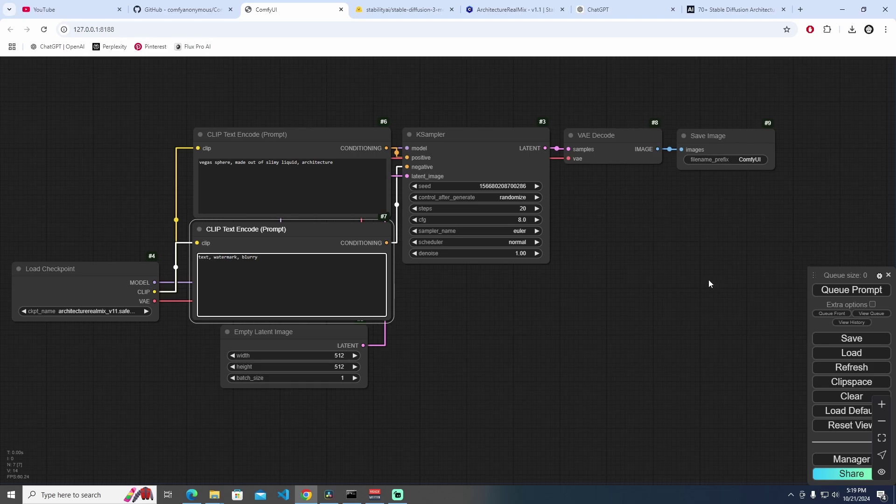
{"action": "left_click", "coordinate": [849, 292]}
Enlarge the Save Image preview and pan to show the sphere render and Load Checkpoint node.
{"action": "left_click_drag", "start_coordinate": [788, 217], "coordinate": [807, 285]}
{"action": "scroll", "coordinate": [586, 239], "scroll_direction": "down", "scroll_amount": 1}
{"action": "left_click_drag", "start_coordinate": [586, 239], "coordinate": [457, 236]}
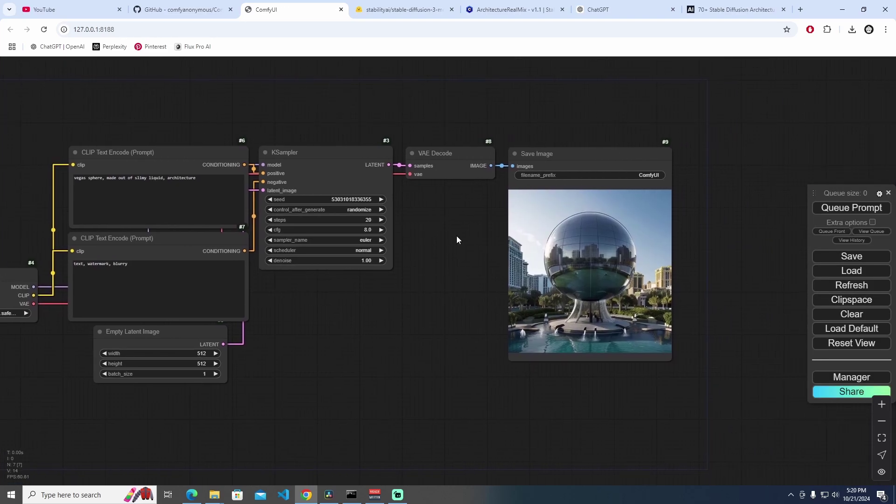
{"action": "scroll", "coordinate": [617, 279], "scroll_direction": "up", "scroll_amount": 5}
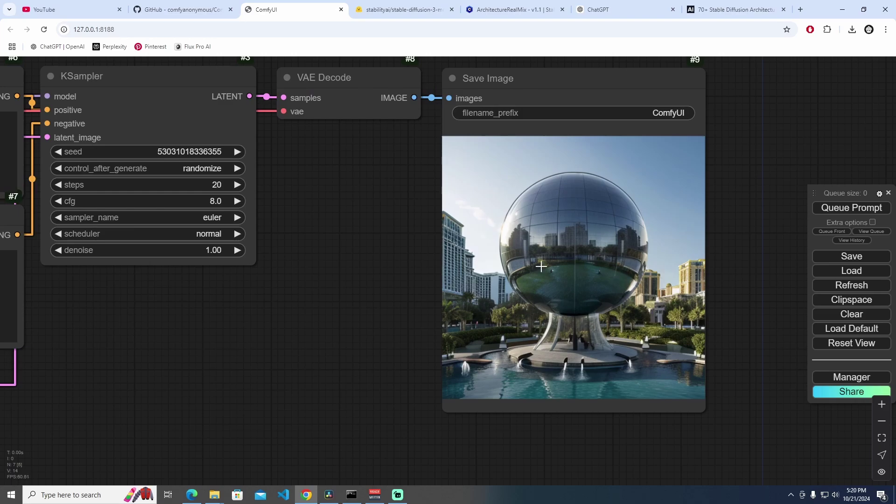
{"action": "scroll", "coordinate": [490, 269], "scroll_direction": "up", "scroll_amount": 4}
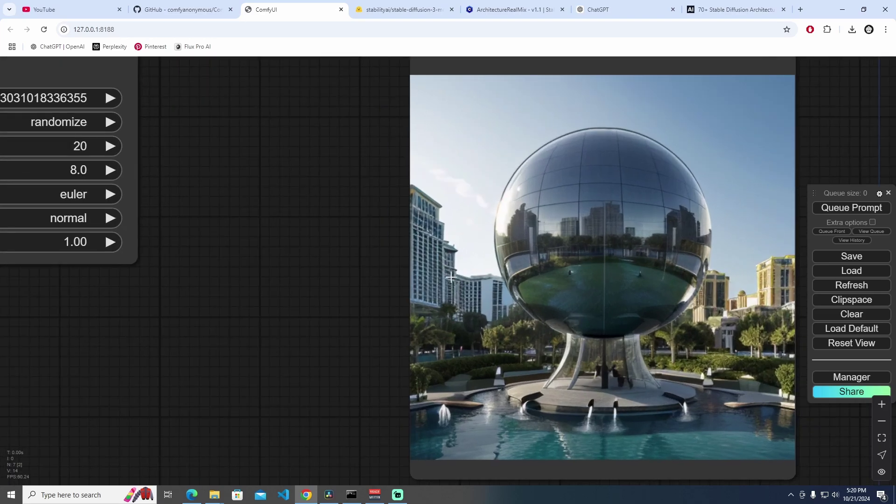
{"action": "scroll", "coordinate": [443, 297], "scroll_direction": "up", "scroll_amount": 4}
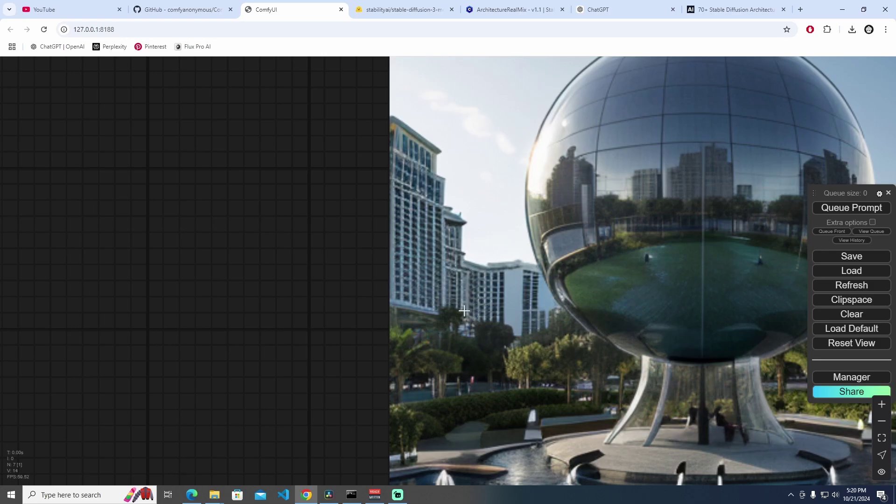
{"action": "scroll", "coordinate": [492, 273], "scroll_direction": "down", "scroll_amount": 8}
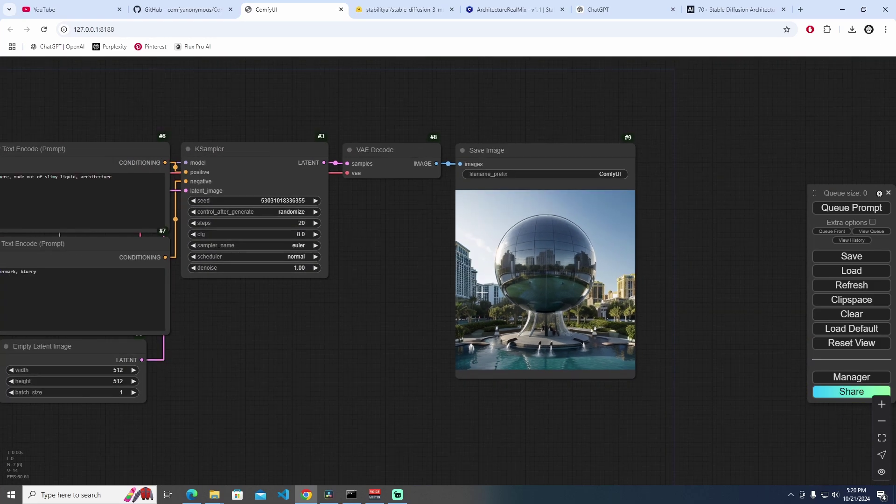
{"action": "left_click_drag", "start_coordinate": [453, 288], "coordinate": [519, 285]}
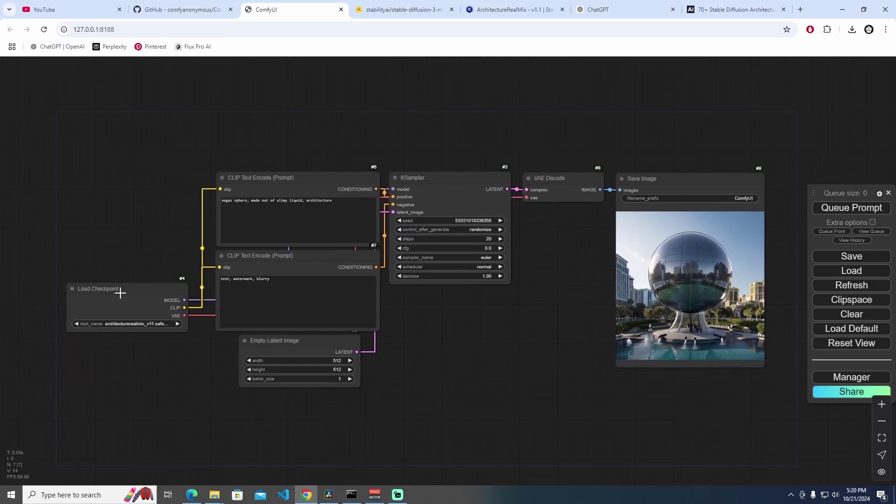
{"action": "scroll", "coordinate": [538, 293], "scroll_direction": "up", "scroll_amount": 12}
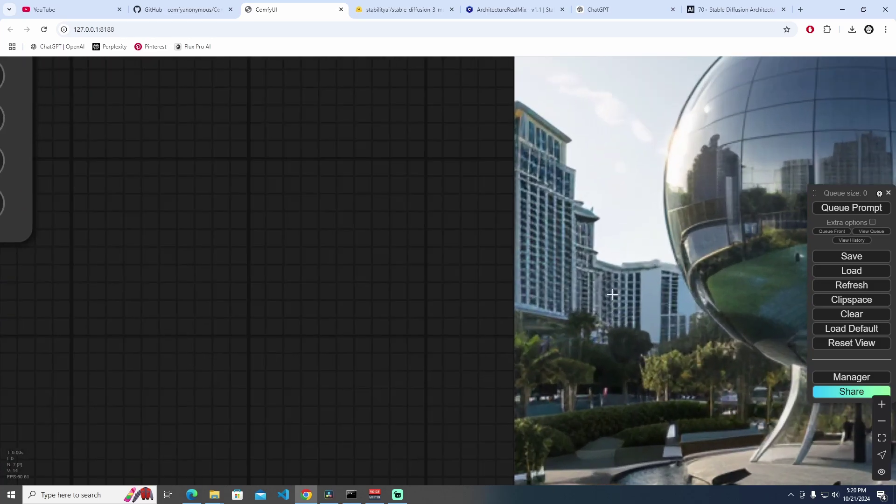
{"action": "scroll", "coordinate": [556, 226], "scroll_direction": "down", "scroll_amount": 5}
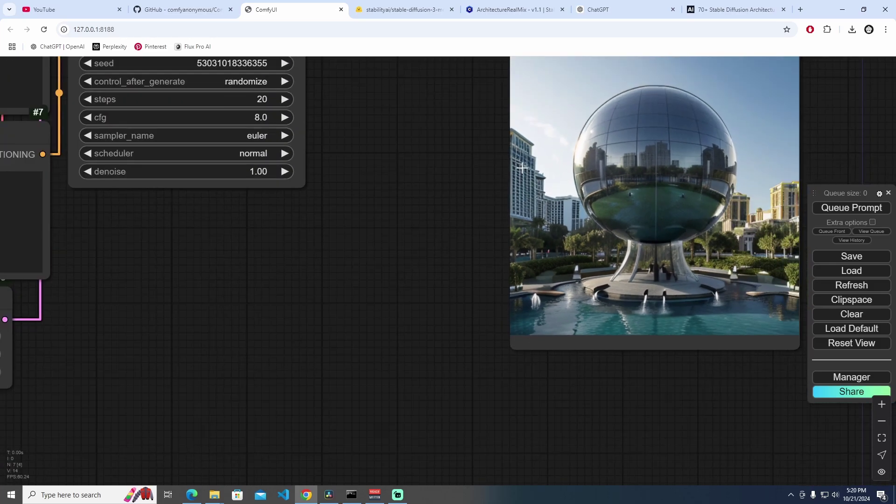
{"action": "scroll", "coordinate": [438, 192], "scroll_direction": "down", "scroll_amount": 5}
{"action": "left_click_drag", "start_coordinate": [437, 192], "coordinate": [444, 257]}
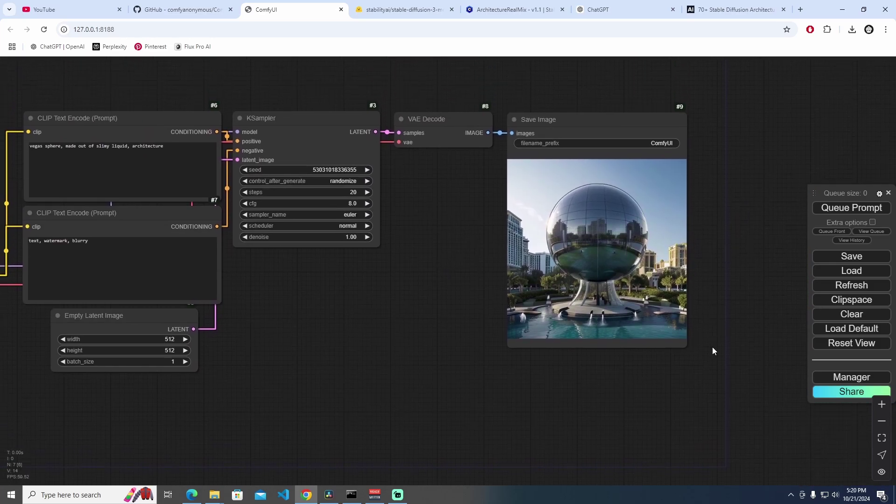
{"action": "left_click_drag", "start_coordinate": [684, 347], "coordinate": [788, 428]}
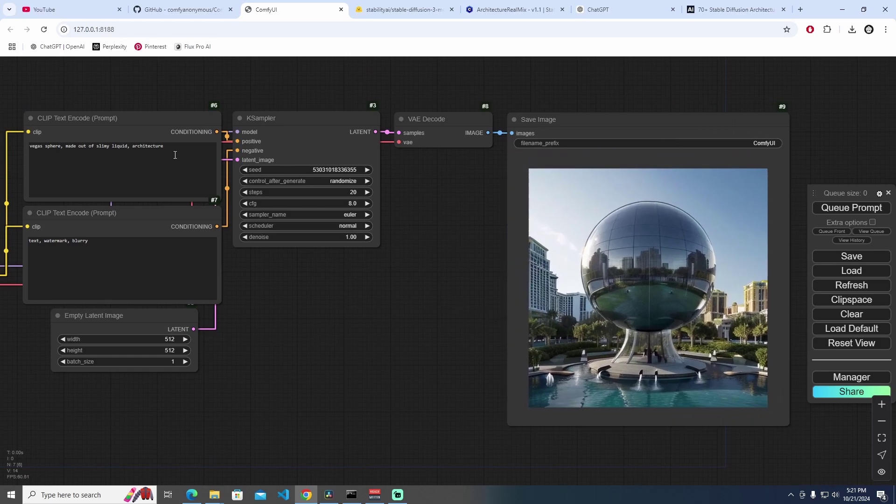
{"action": "scroll", "coordinate": [320, 309], "scroll_direction": "down", "scroll_amount": 2}
{"action": "left_click_drag", "start_coordinate": [320, 309], "coordinate": [483, 303]}
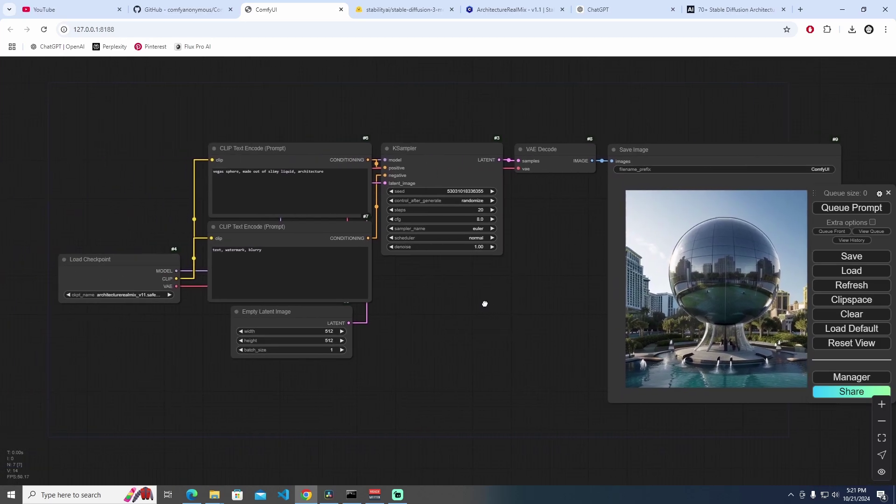
{"action": "scroll", "coordinate": [131, 299], "scroll_direction": "up", "scroll_amount": 5}
{"action": "scroll", "coordinate": [154, 301], "scroll_direction": "down", "scroll_amount": 6}
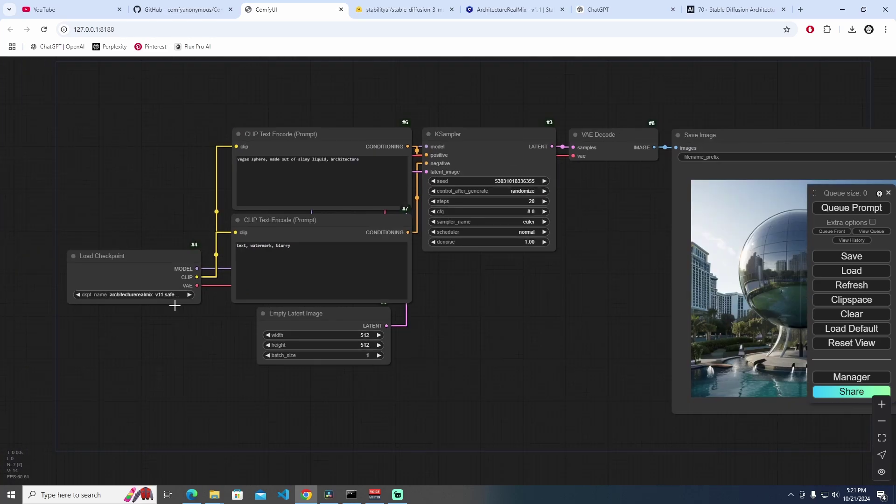
Copy row 8's 'very tall building, cyberpunk dystopia, massive skyscraper' prompt from the article.
{"action": "left_click", "coordinate": [734, 9]}
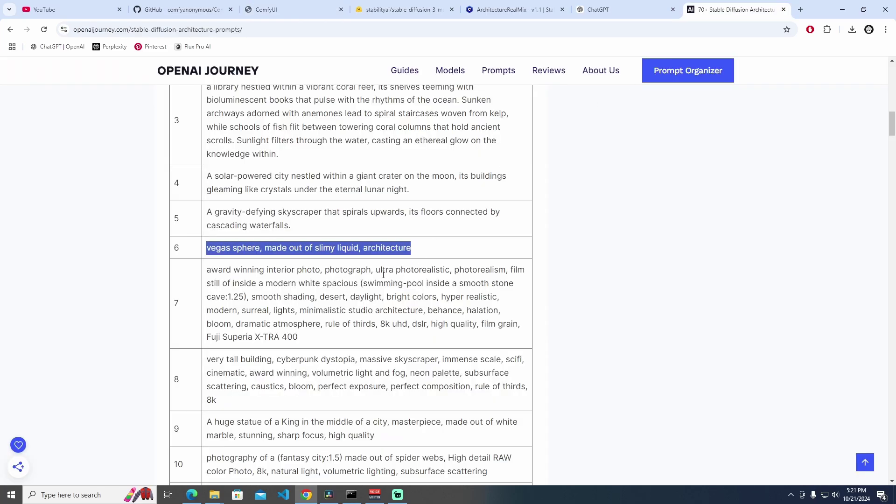
{"action": "scroll", "coordinate": [227, 215], "scroll_direction": "down", "scroll_amount": 3}
{"action": "left_click_drag", "start_coordinate": [208, 217], "coordinate": [223, 258]}
{"action": "left_click", "coordinate": [256, 259]}
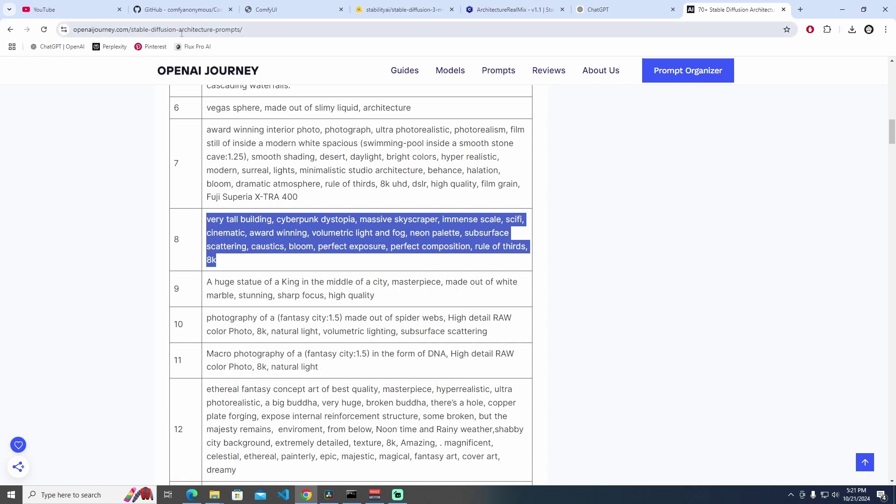
Replace the vegas sphere positive prompt with the pasted cyberpunk skyscraper prompt.
{"action": "left_click", "coordinate": [290, 9]}
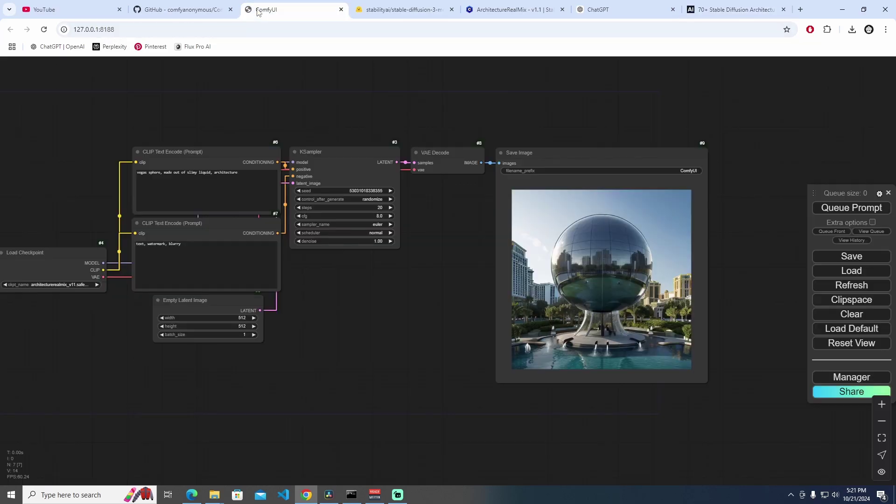
{"action": "left_click", "coordinate": [201, 179]}
{"action": "key", "text": "ctrl+a"}
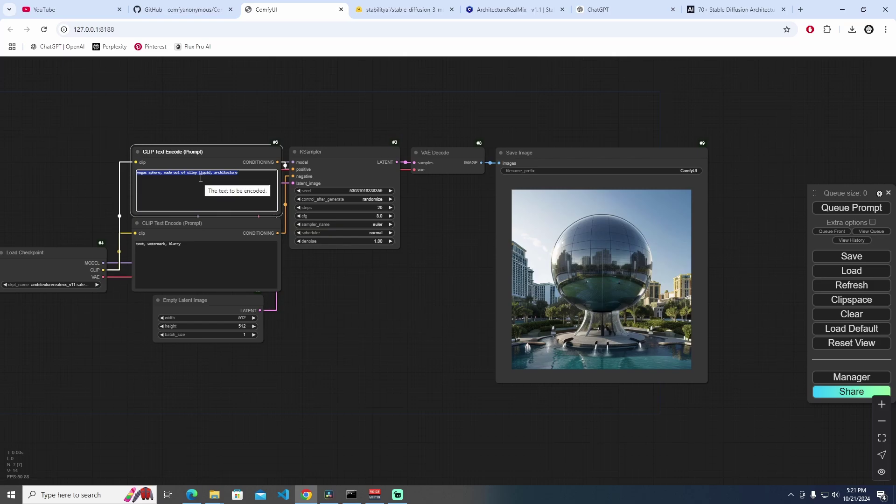
{"action": "key", "text": "BackSpace"}
{"action": "right_click", "coordinate": [199, 176]}
{"action": "left_click", "coordinate": [247, 272]}
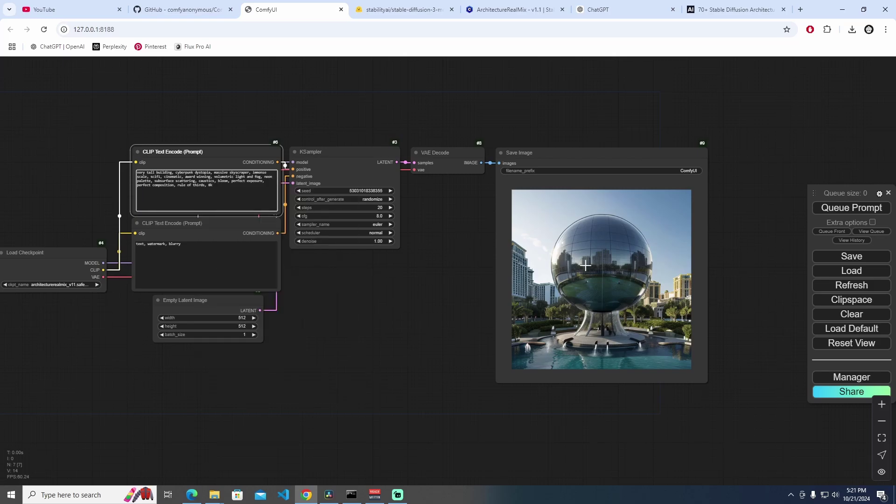
Queue the render and zoom in on the foggy glass tower cityscape.
{"action": "left_click", "coordinate": [863, 209]}
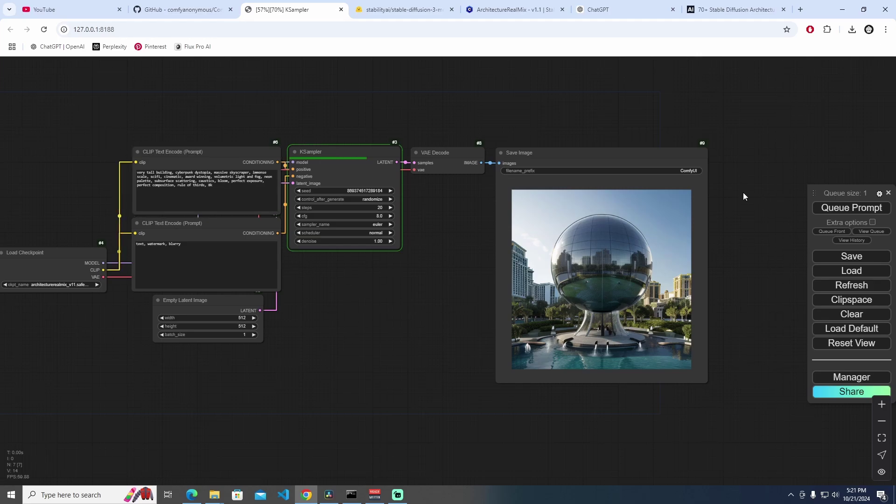
{"action": "scroll", "coordinate": [635, 272], "scroll_direction": "up", "scroll_amount": 7}
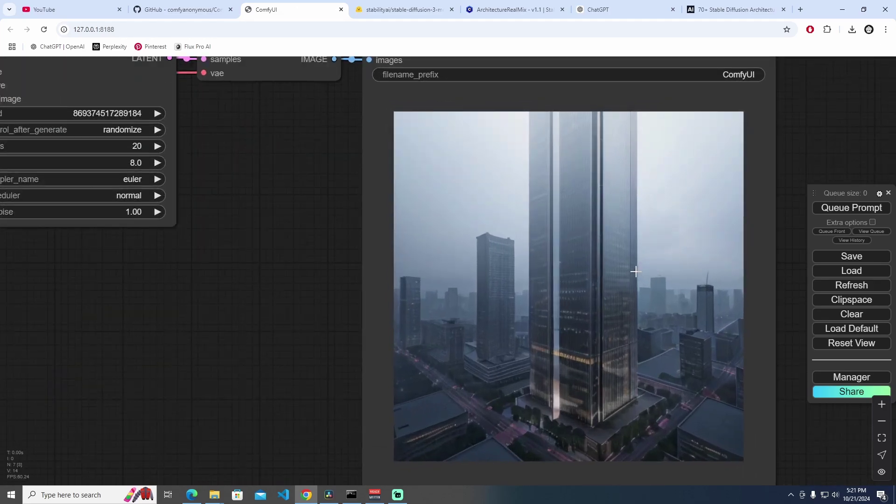
{"action": "scroll", "coordinate": [627, 270], "scroll_direction": "down", "scroll_amount": 1}
{"action": "left_click_drag", "start_coordinate": [625, 270], "coordinate": [609, 230]}
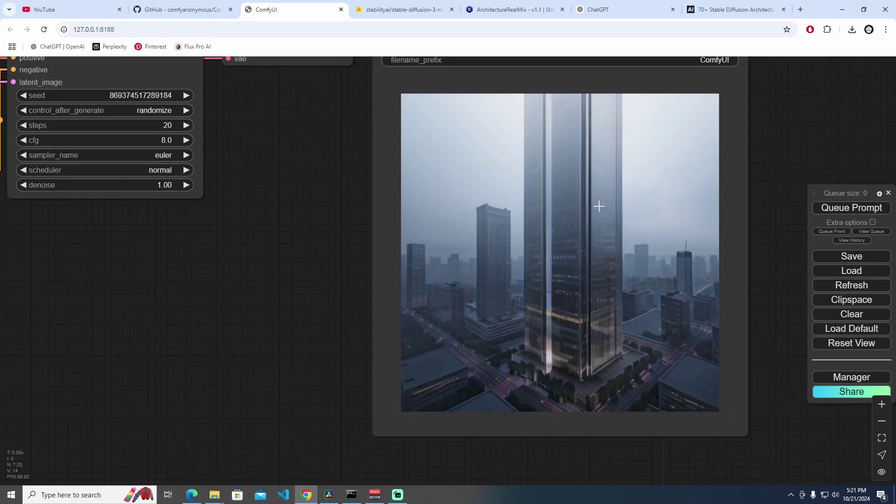
{"action": "scroll", "coordinate": [747, 247], "scroll_direction": "down", "scroll_amount": 5}
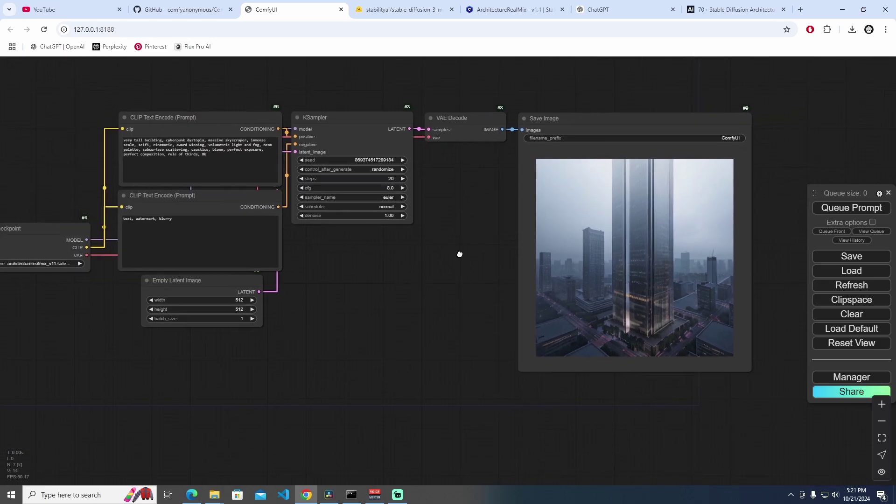
Copy row 13's 'cyberpunk city, dawn, early morning' prompt and select ComfyUI's positive prompt text.
{"action": "left_click", "coordinate": [735, 10]}
{"action": "scroll", "coordinate": [419, 272], "scroll_direction": "down", "scroll_amount": 5}
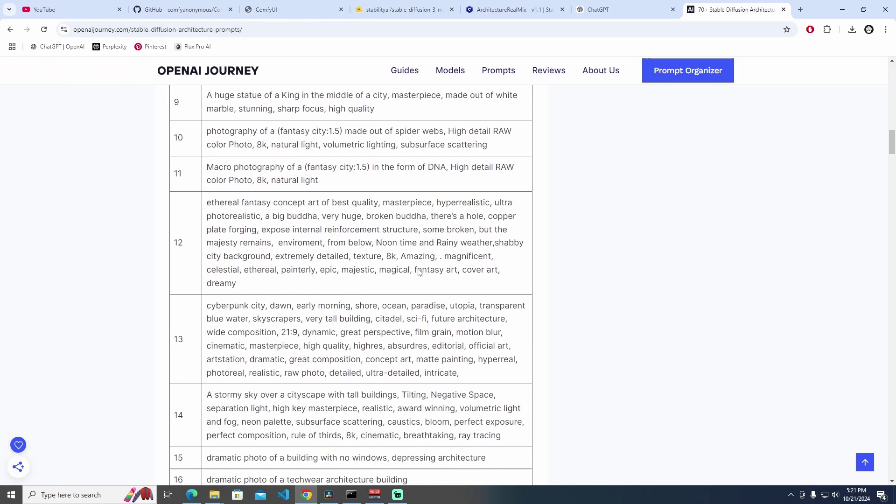
{"action": "scroll", "coordinate": [419, 272], "scroll_direction": "down", "scroll_amount": 2}
{"action": "left_click_drag", "start_coordinate": [461, 232], "coordinate": [207, 166]}
{"action": "right_click", "coordinate": [233, 167]}
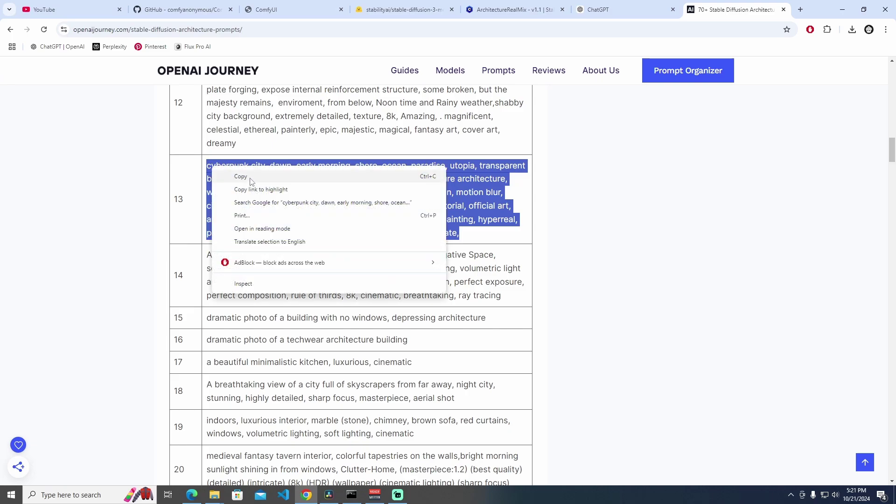
{"action": "left_click", "coordinate": [249, 175]}
{"action": "left_click", "coordinate": [266, 9]}
{"action": "left_click_drag", "start_coordinate": [205, 169], "coordinate": [105, 149]}
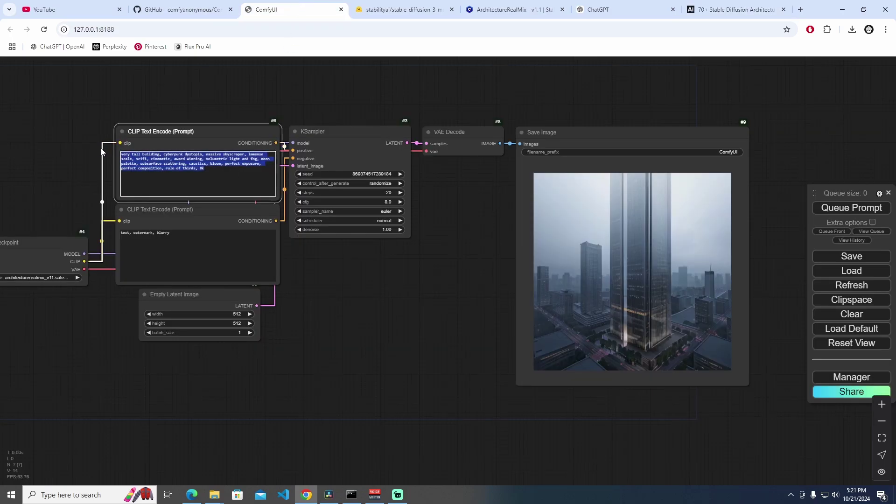
Paste the cyberpunk city prompt, queue the waterfront render, and shrink the Save Image preview.
{"action": "key", "text": "ctrl+v"}
{"action": "left_click", "coordinate": [844, 209]}
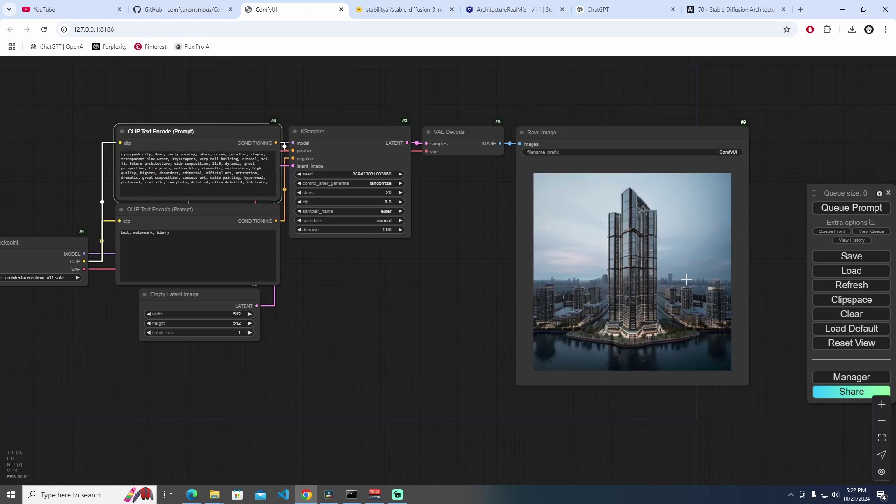
{"action": "scroll", "coordinate": [686, 280], "scroll_direction": "up", "scroll_amount": 5}
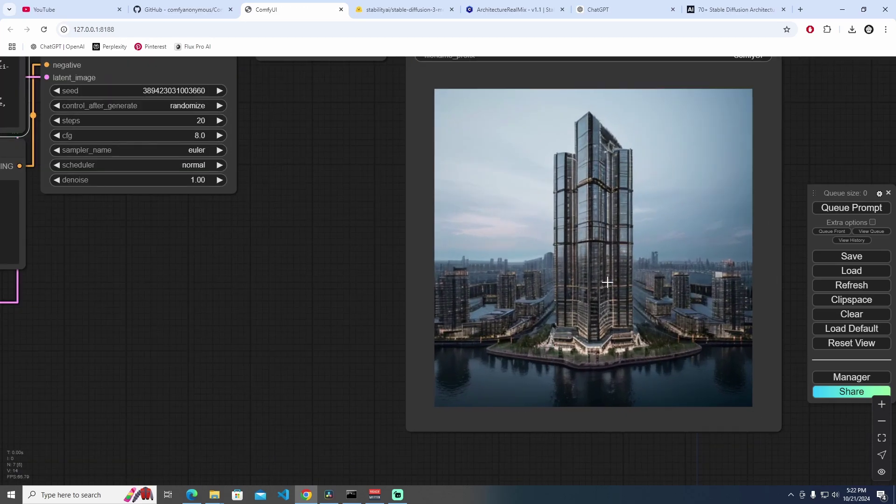
{"action": "scroll", "coordinate": [607, 282], "scroll_direction": "down", "scroll_amount": 5}
{"action": "left_click_drag", "start_coordinate": [712, 374], "coordinate": [687, 351]}
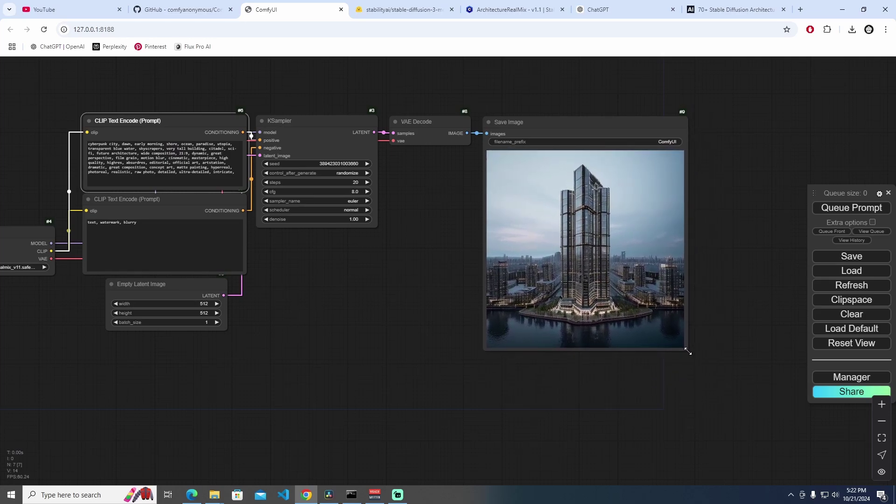
Pan and zoom the canvas to centre the skyscraper render and show the whole graph.
{"action": "left_click_drag", "start_coordinate": [320, 330], "coordinate": [378, 339]}
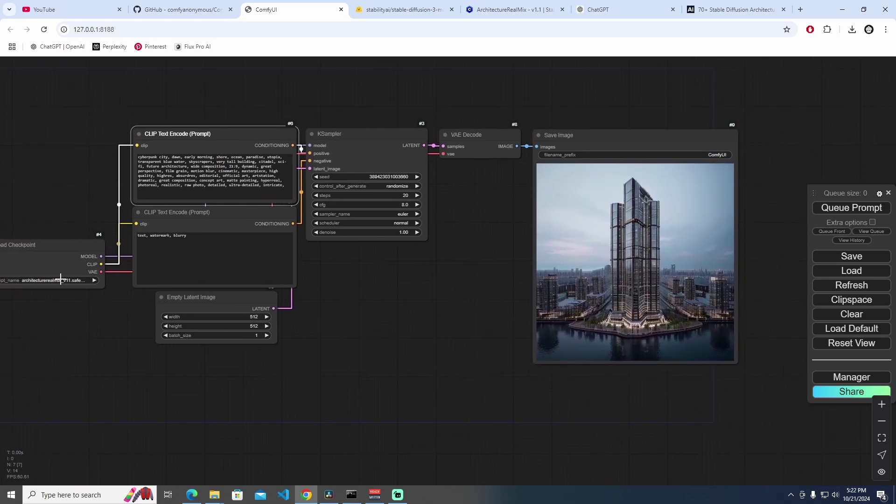
{"action": "scroll", "coordinate": [506, 275], "scroll_direction": "up", "scroll_amount": 1}
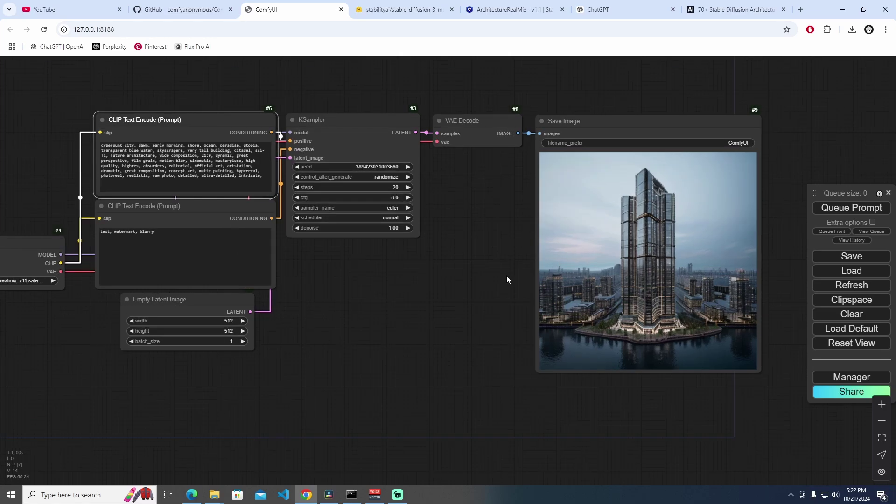
{"action": "left_click_drag", "start_coordinate": [506, 276], "coordinate": [293, 285]}
{"action": "scroll", "coordinate": [293, 285], "scroll_direction": "up", "scroll_amount": 3}
{"action": "scroll", "coordinate": [512, 236], "scroll_direction": "up", "scroll_amount": 2}
{"action": "scroll", "coordinate": [512, 236], "scroll_direction": "down", "scroll_amount": 4}
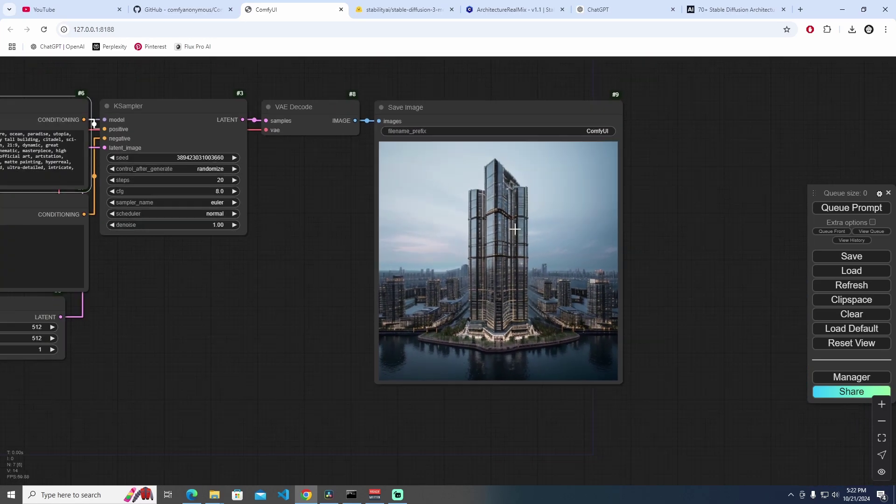
{"action": "scroll", "coordinate": [489, 114], "scroll_direction": "down", "scroll_amount": 3}
{"action": "left_click_drag", "start_coordinate": [343, 277], "coordinate": [450, 301]}
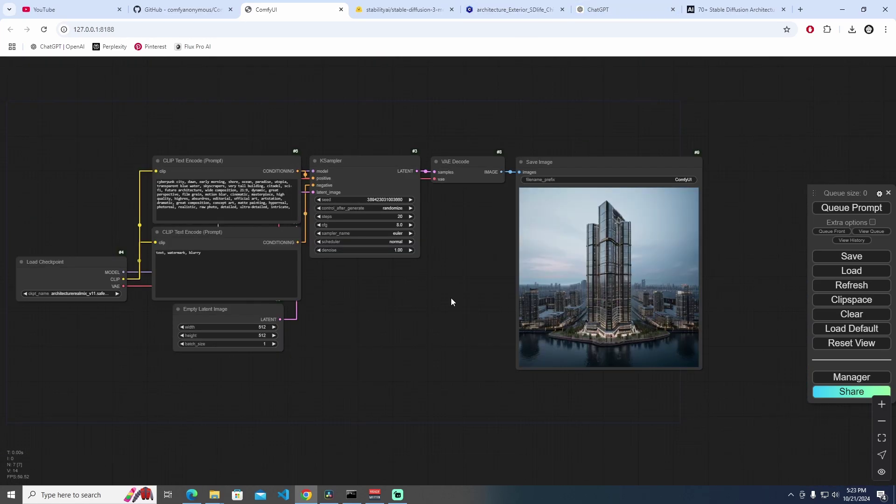
Open the Hugging Face Models listing, glance at the Civitai page, then return to ComfyUI.
{"action": "left_click", "coordinate": [401, 9]}
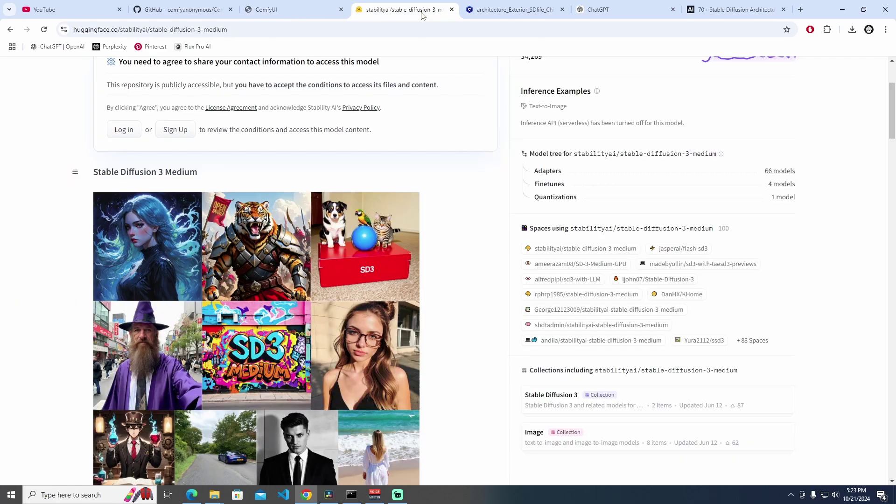
{"action": "scroll", "coordinate": [414, 183], "scroll_direction": "up", "scroll_amount": 3}
{"action": "left_click", "coordinate": [426, 72]}
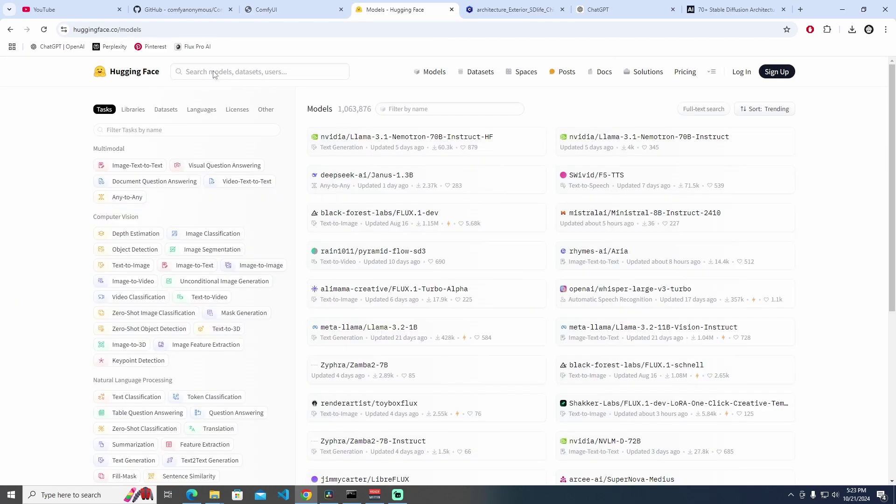
{"action": "left_click", "coordinate": [494, 11]}
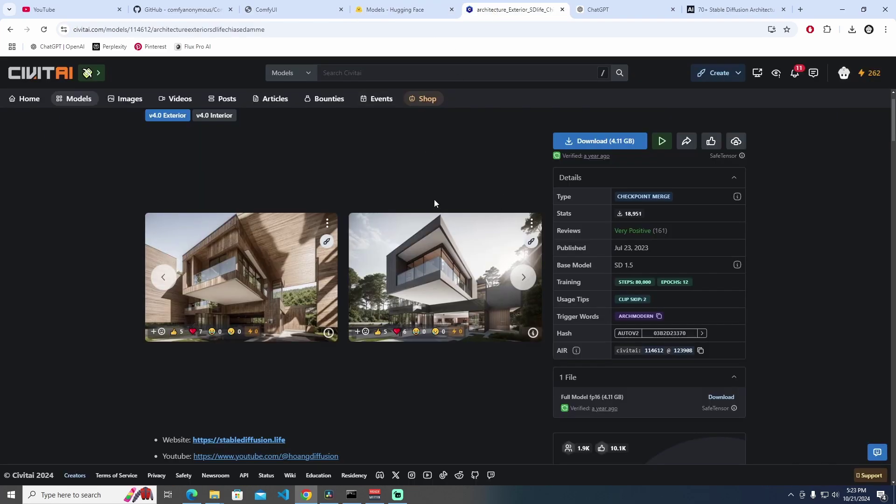
{"action": "key", "text": "ctrl+3"}
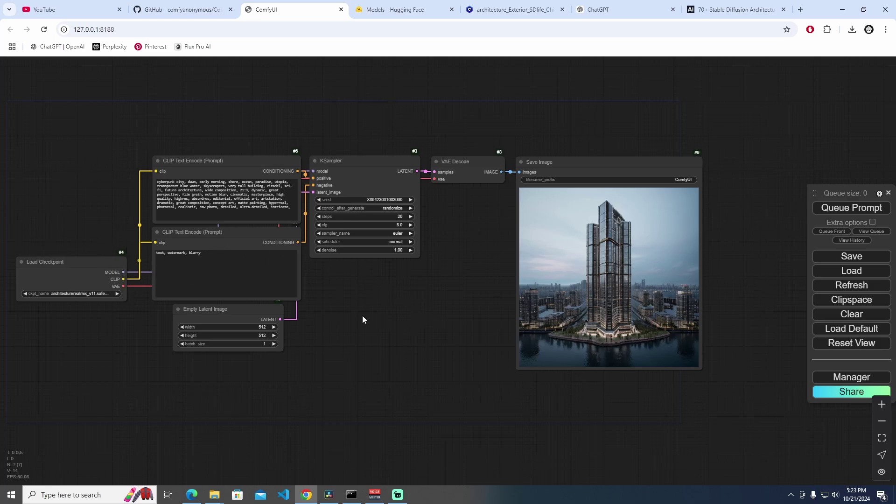
{"action": "scroll", "coordinate": [72, 302], "scroll_direction": "up", "scroll_amount": 4}
{"action": "left_click_drag", "start_coordinate": [93, 301], "coordinate": [172, 319]}
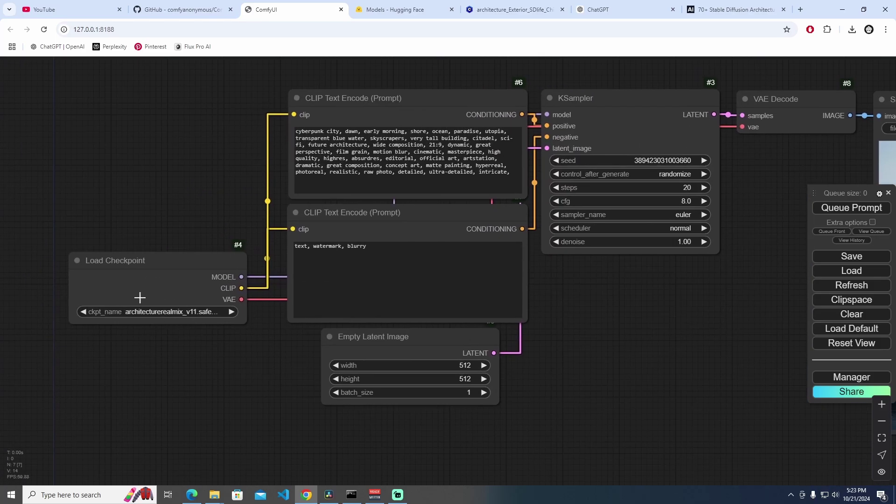
{"action": "scroll", "coordinate": [182, 303], "scroll_direction": "down", "scroll_amount": 5}
{"action": "scroll", "coordinate": [180, 306], "scroll_direction": "down", "scroll_amount": 1}
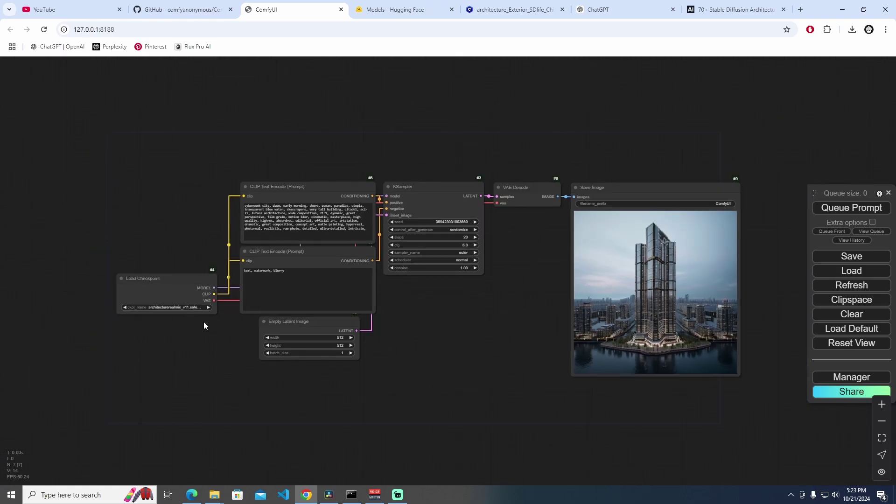
{"action": "left_click_drag", "start_coordinate": [204, 321], "coordinate": [155, 329]}
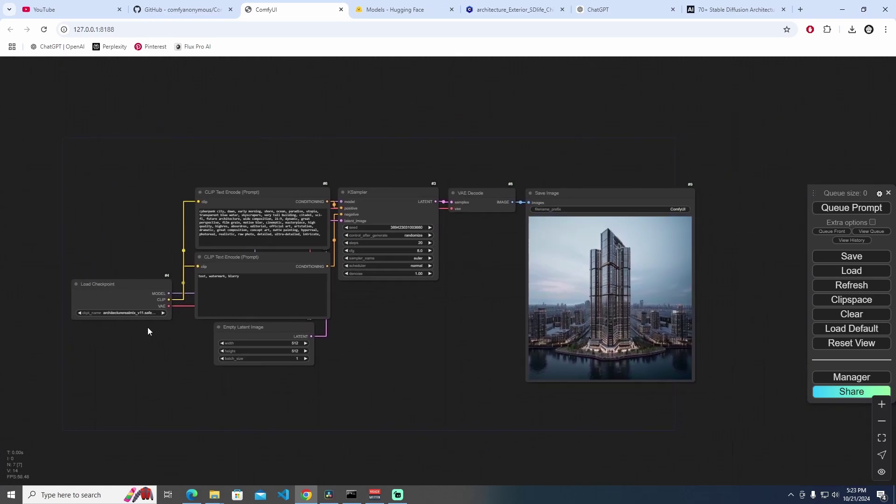
{"action": "scroll", "coordinate": [644, 308], "scroll_direction": "up", "scroll_amount": 3}
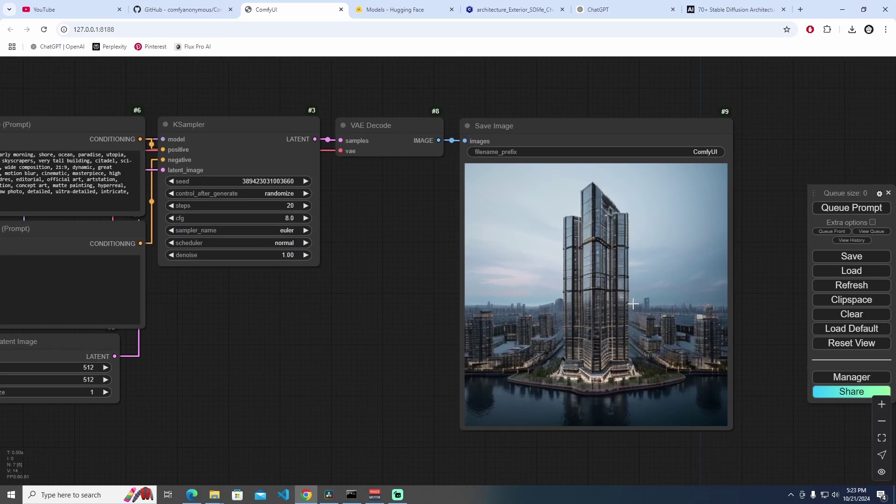
{"action": "scroll", "coordinate": [593, 303], "scroll_direction": "down", "scroll_amount": 3}
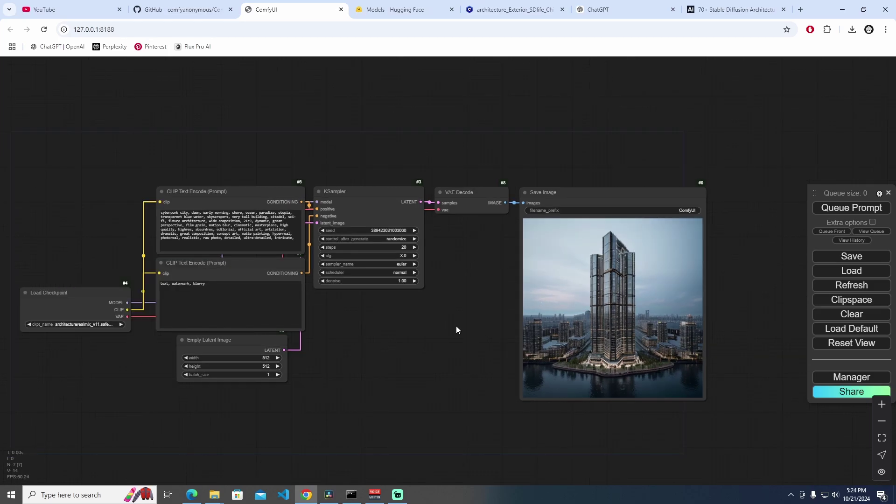